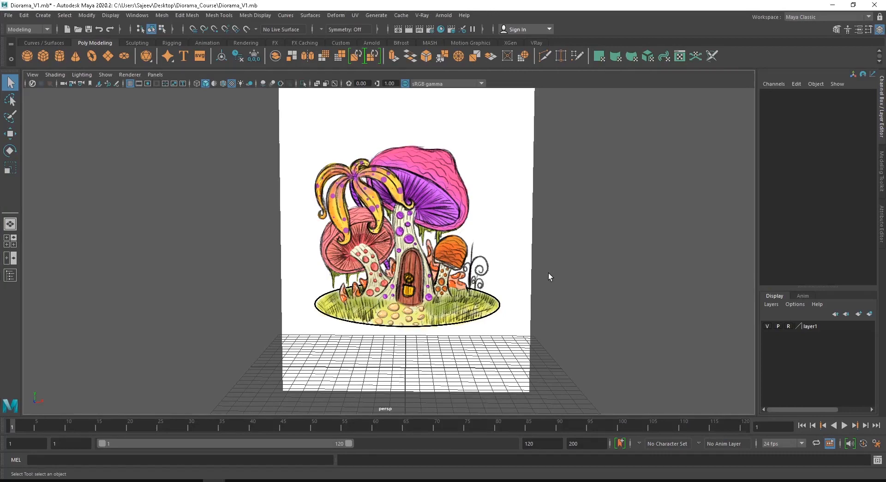
left_click_drag(563, 273, 432, 260, "alt")
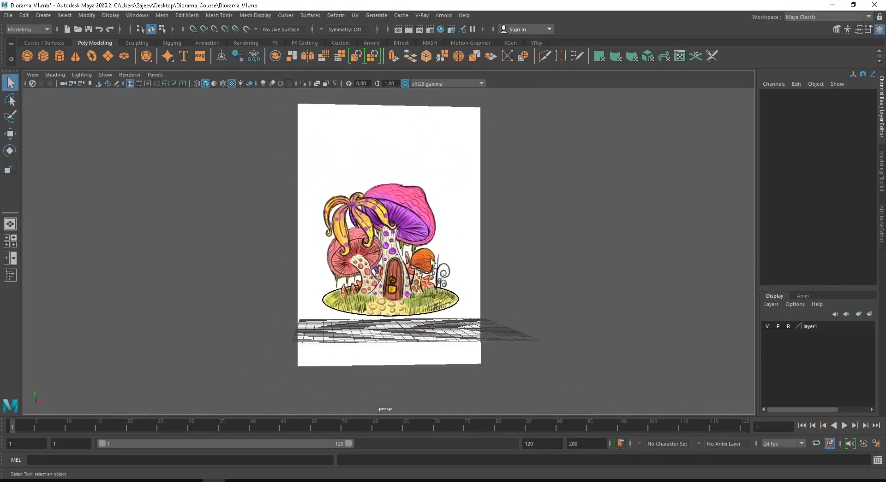
right_click_drag(349, 267, 503, 286, "alt")
left_click_drag(420, 289, 420, 303, "alt")
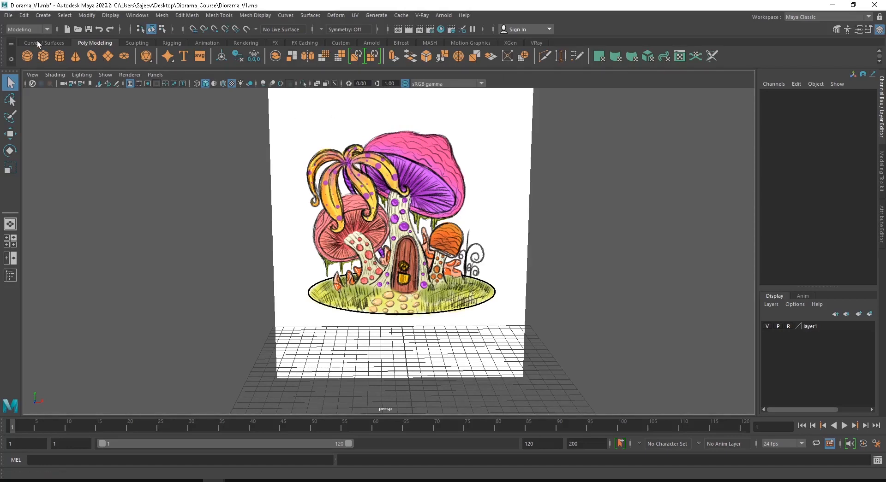
left_click(142, 43)
left_click(170, 43)
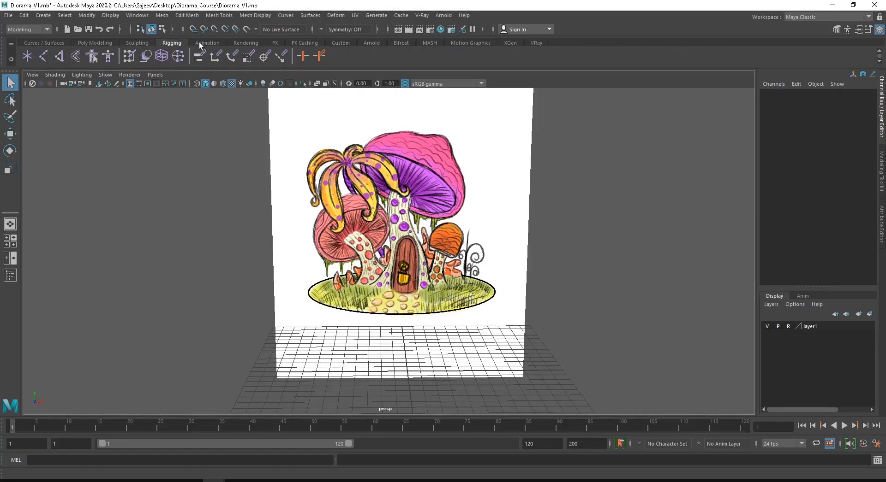
left_click(52, 43)
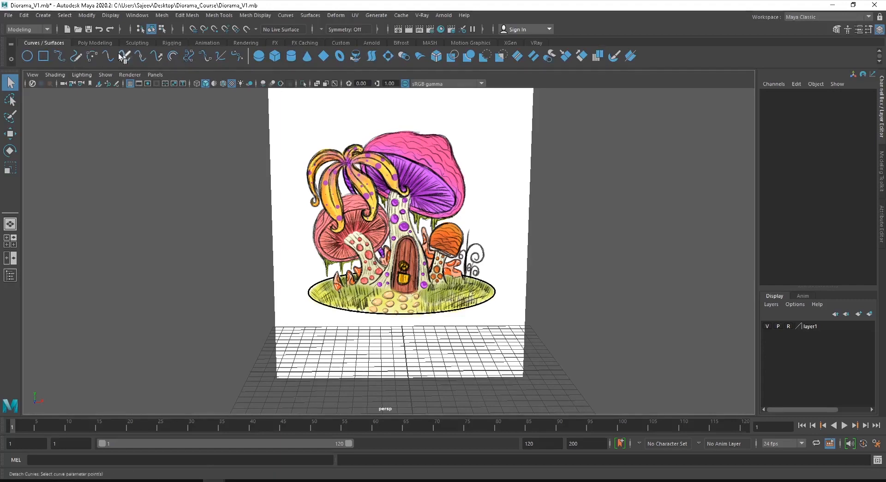
left_click(101, 43)
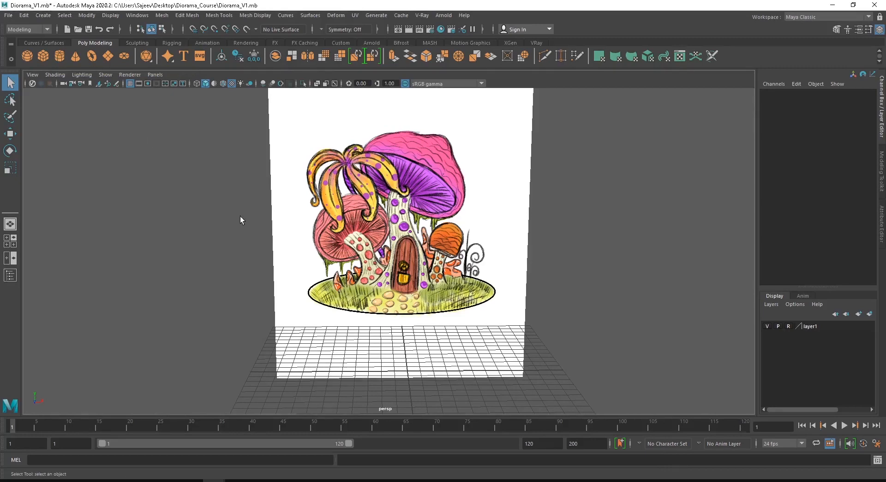
- Draw a flat polygon cylinder centred on the grid, about 9.14 in radius and 0.68 high, as the diorama's base
key("space")
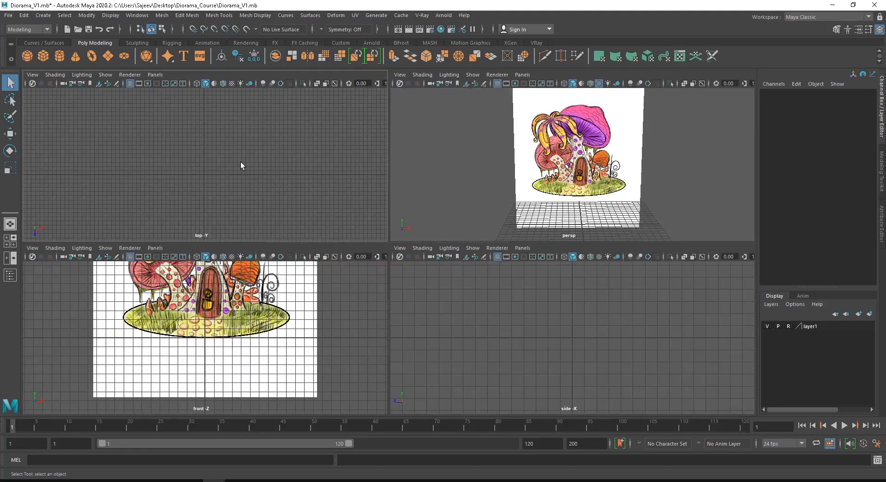
left_click(333, 346)
left_click(59, 56)
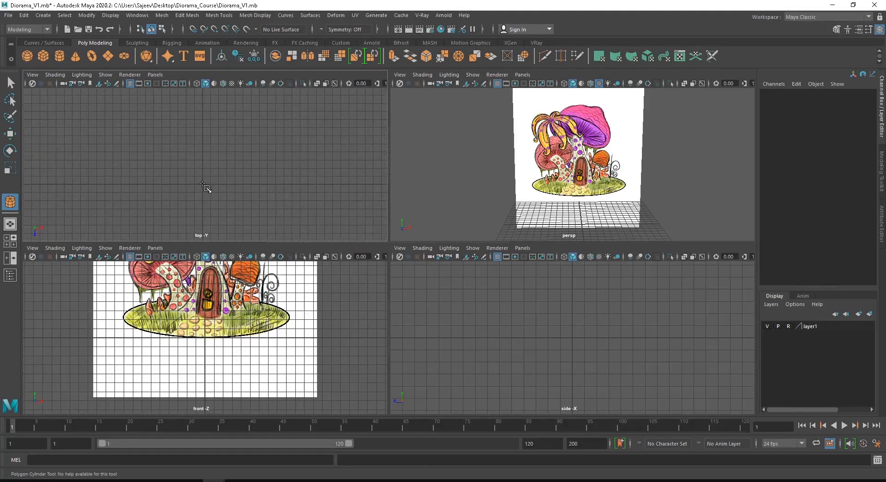
left_click_drag(203, 185, 272, 209)
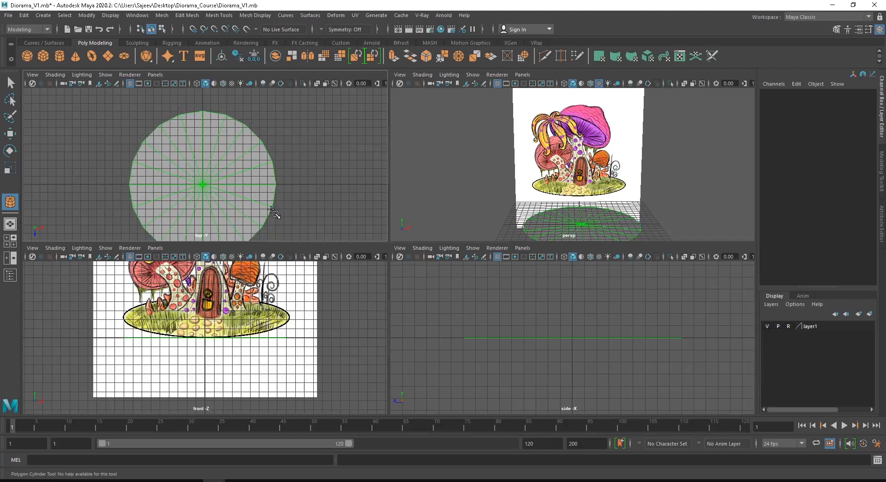
left_click_drag(271, 210, 272, 210)
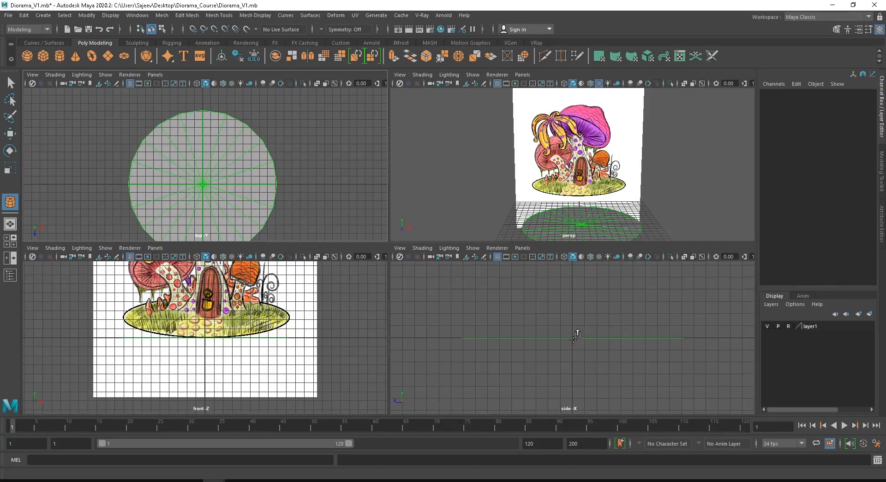
mouse_move(574, 339)
left_mouse_down()
mouse_move(567, 313)
mouse_move(563, 331)
mouse_move(566, 312)
mouse_move(560, 328)
left_mouse_up()
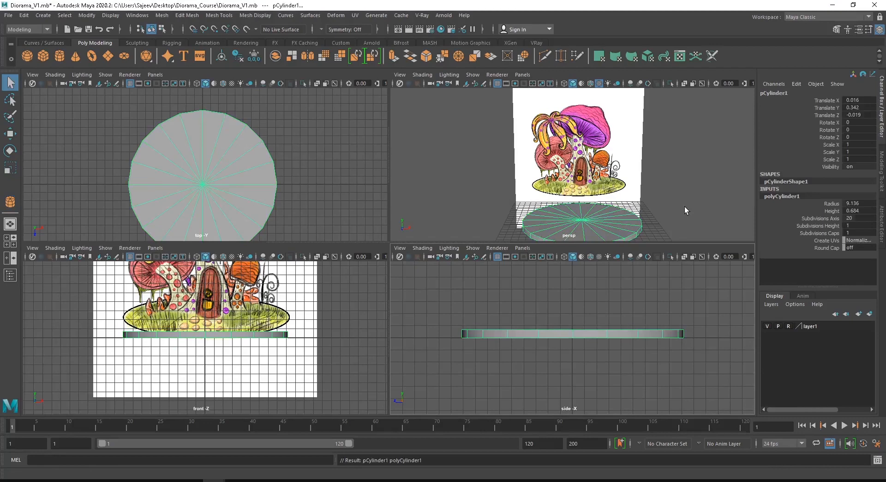
- Show the selected cylinder in a full-size perspective view and expand its creation settings
left_click(657, 196)
left_click(575, 230)
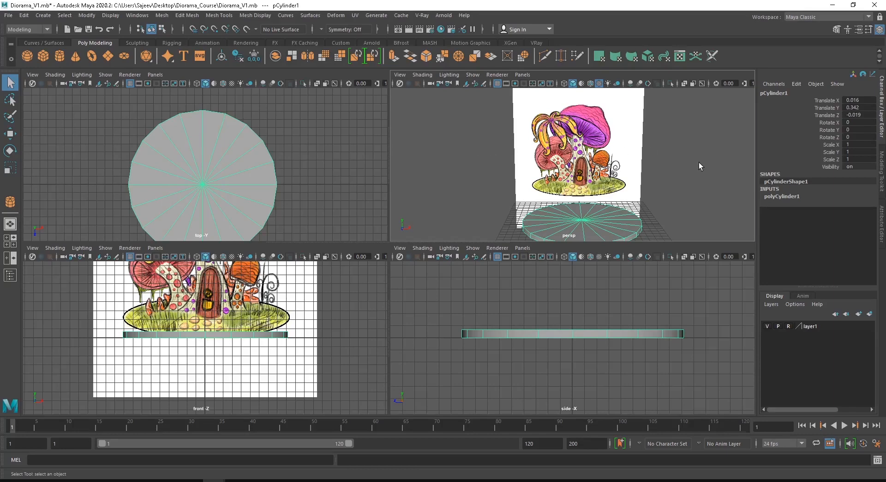
key("space")
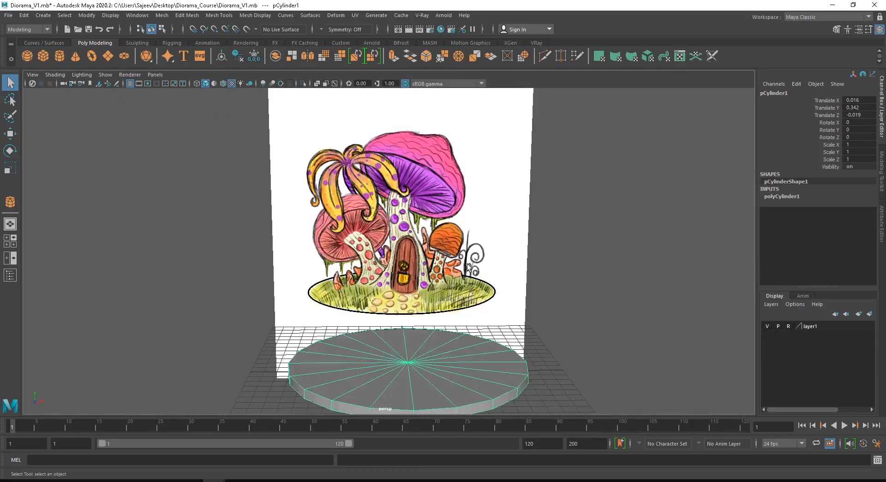
left_click_drag(466, 273, 474, 249, "alt")
mouse_move(436, 282)
left_mouse_down("alt")
mouse_move(468, 253)
mouse_move(387, 256)
mouse_move(398, 265)
mouse_move(342, 247)
mouse_move(429, 263)
mouse_move(430, 277)
mouse_move(446, 283)
left_mouse_up("alt")
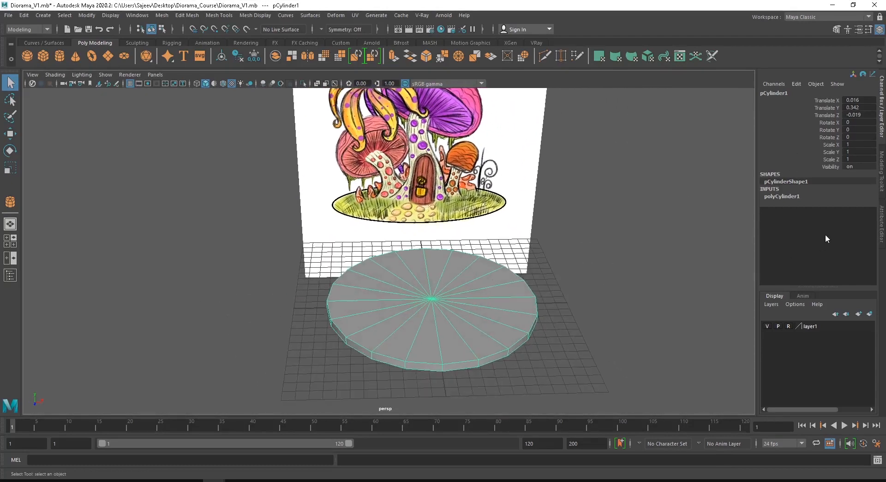
left_click(780, 196)
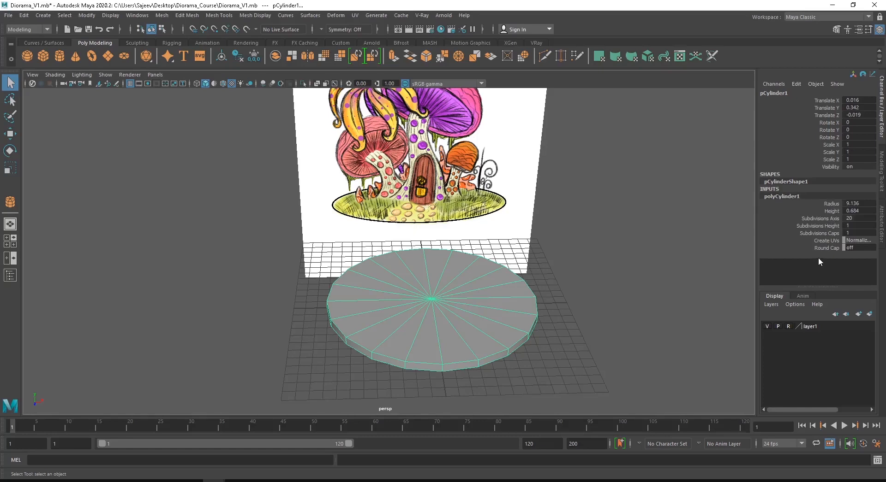
- Try out other radius and height values on the cylinder, undoing each change
left_click(830, 204)
middle_click_drag(435, 253, 449, 257)
key("ctrl+z")
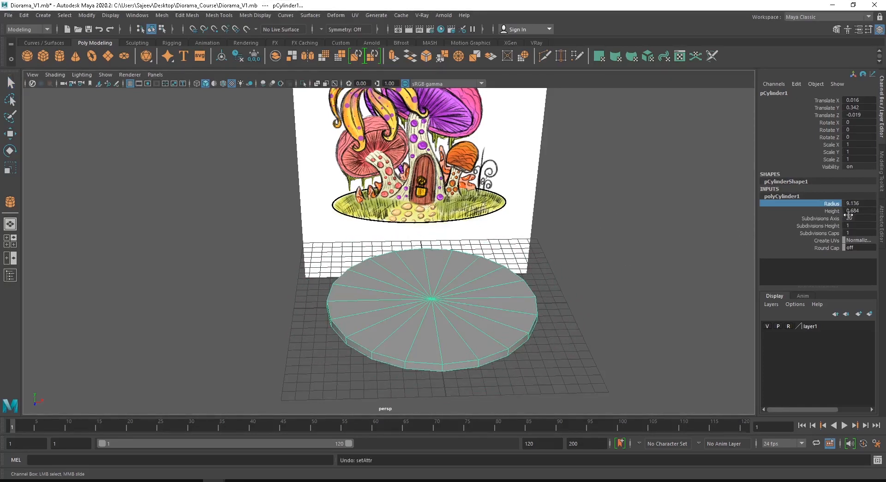
left_click(830, 212)
middle_click_drag(508, 247, 511, 264)
key("ctrl+z")
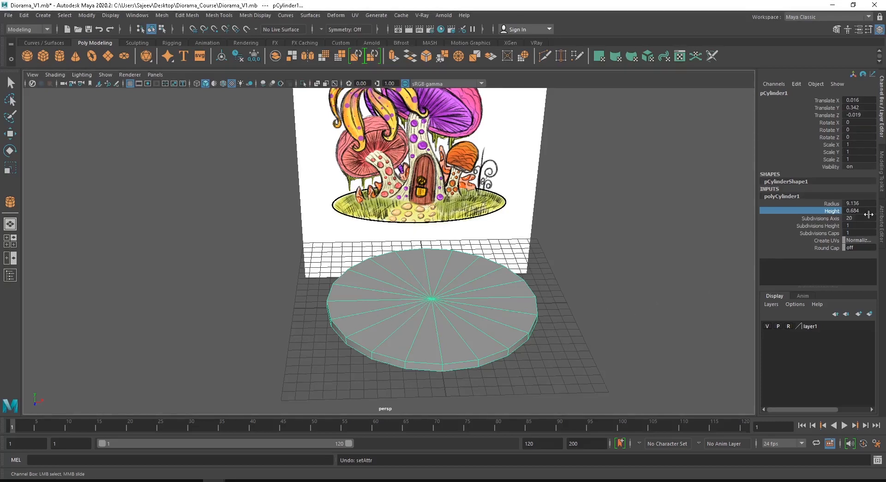
- Try several axis subdivision counts on the cylinder and set Subdivisions Axis to 12
left_click(828, 218)
middle_click_drag(419, 261, 386, 325)
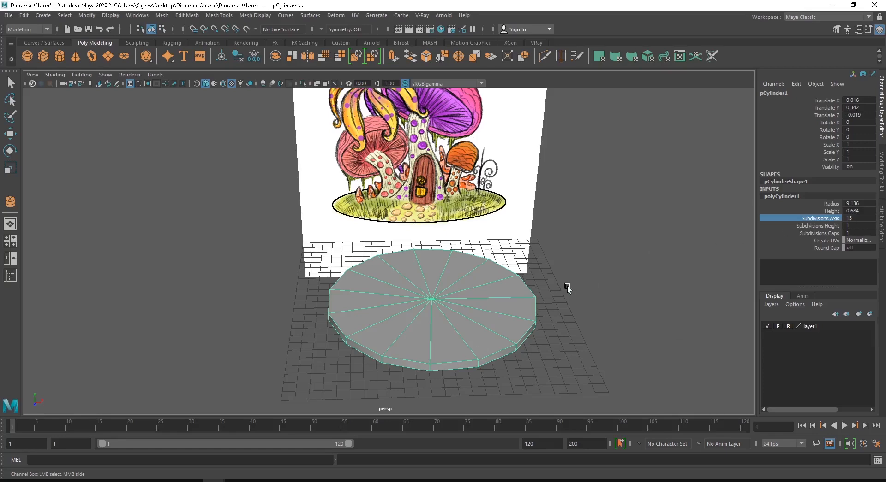
middle_click_drag(459, 332, 480, 328)
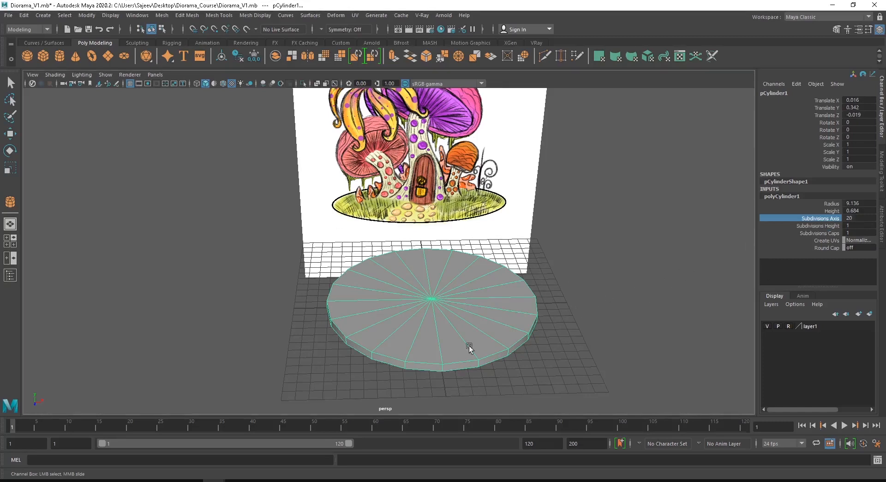
middle_click_drag(599, 284, 557, 298)
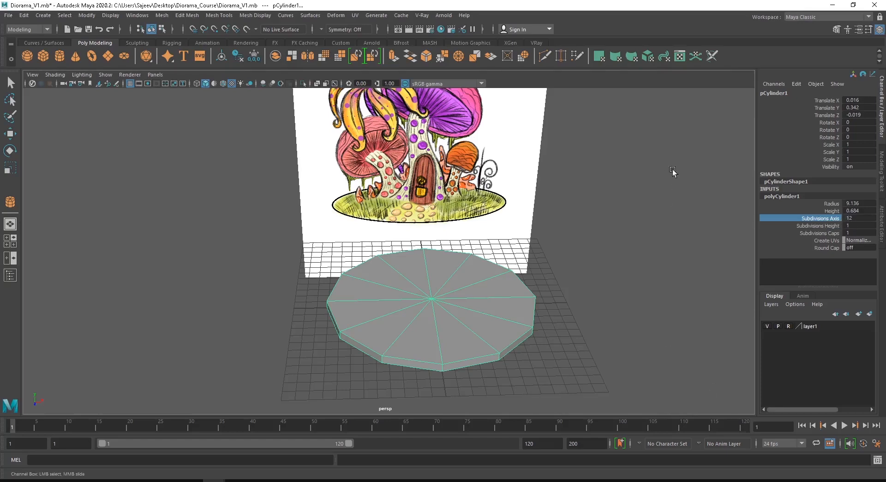
- Try out different height subdivisions on the cylinder, ending at 1
left_click(830, 226)
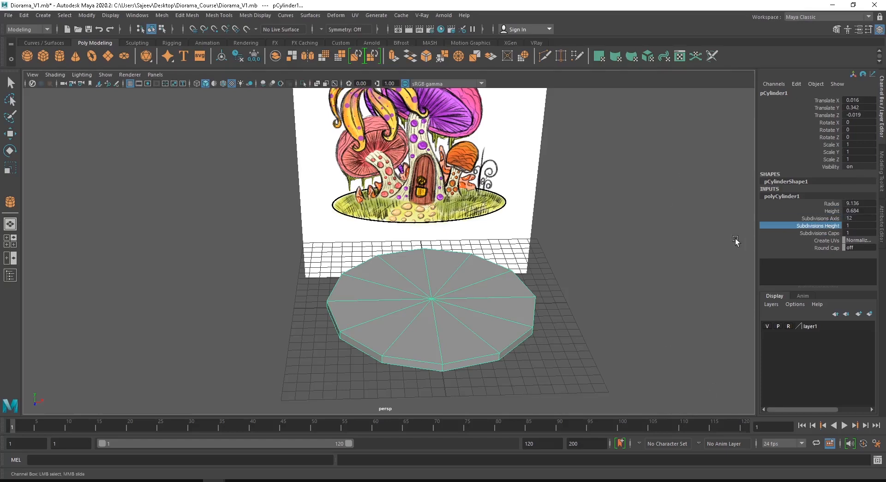
scroll(538, 318, "up", 2)
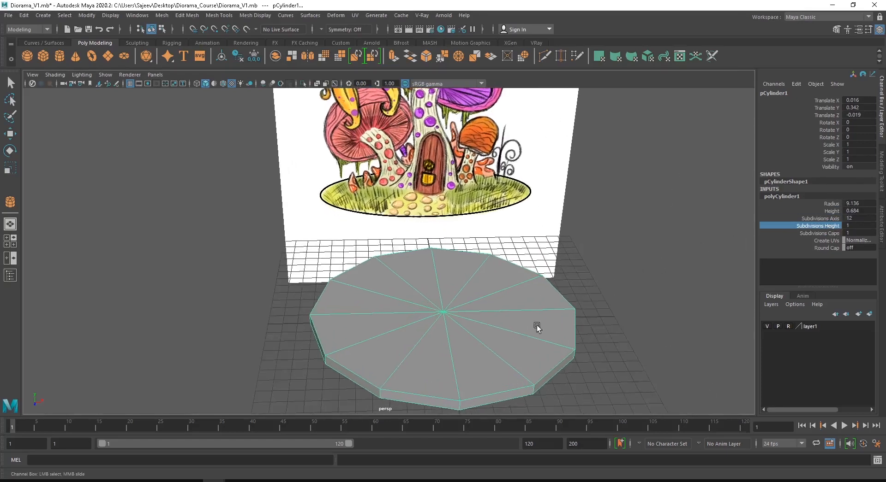
mouse_move(536, 327)
left_mouse_down("alt")
mouse_move(465, 270)
mouse_move(453, 291)
mouse_move(540, 320)
left_mouse_up("alt")
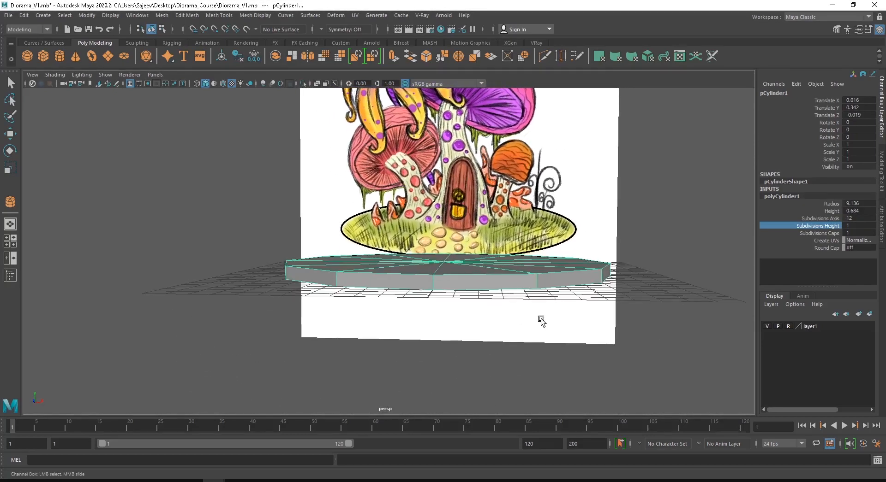
middle_click_drag(356, 299, 318, 304)
left_click_drag(423, 268, 420, 298, "alt")
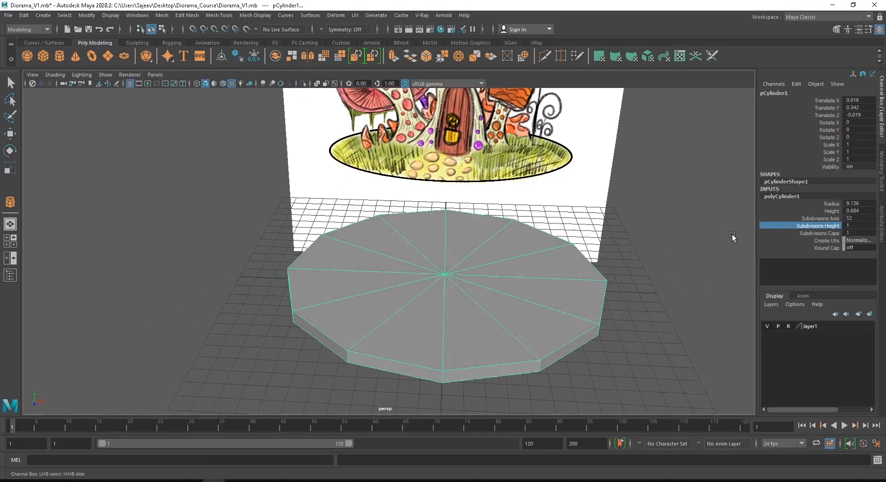
- Set the cylinder's Subdivisions Caps to 5
left_click(819, 234)
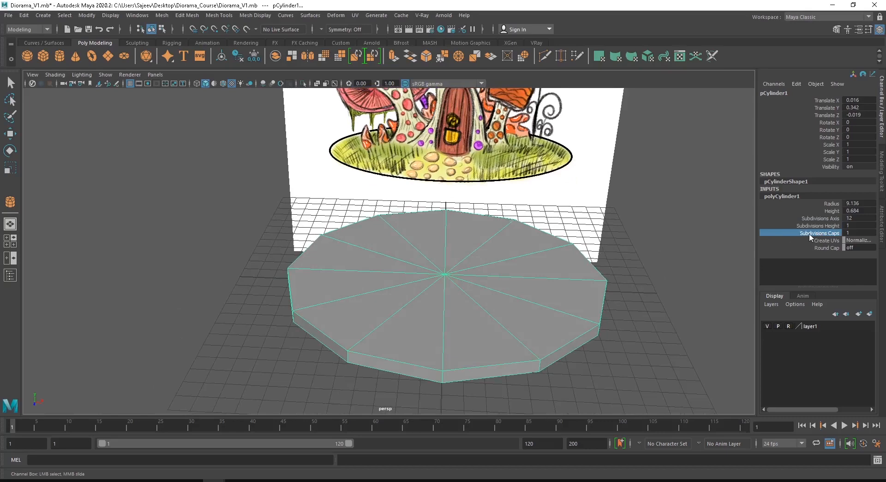
middle_click_drag(240, 328, 279, 326)
left_click_drag(481, 281, 436, 230, "alt")
right_click_drag(422, 233, 512, 327, "alt")
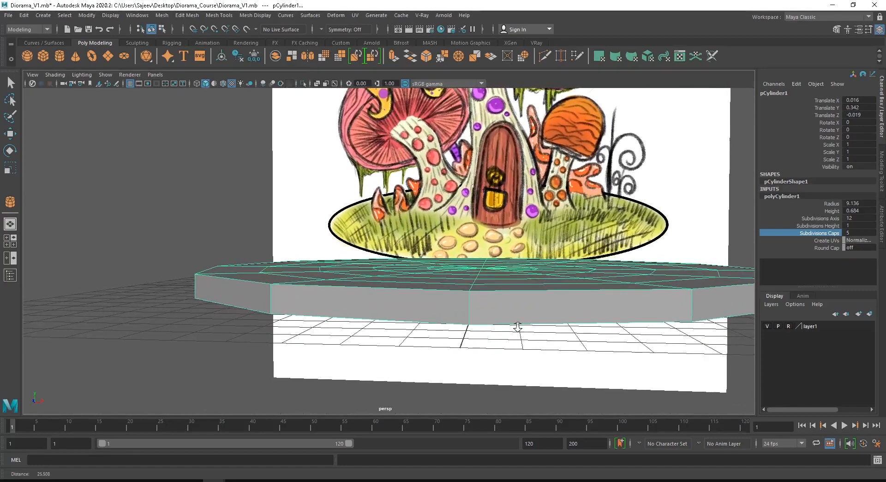
left_click_drag(504, 328, 392, 317, "alt")
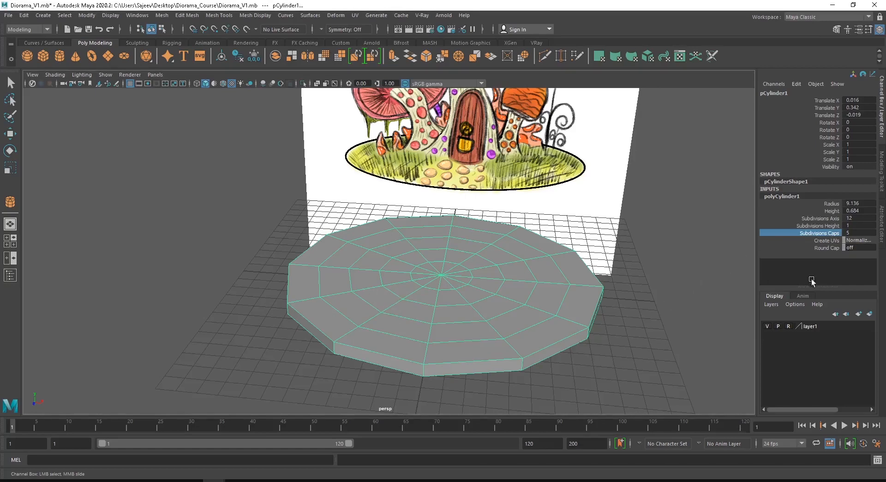
left_click_drag(357, 290, 352, 231, "alt")
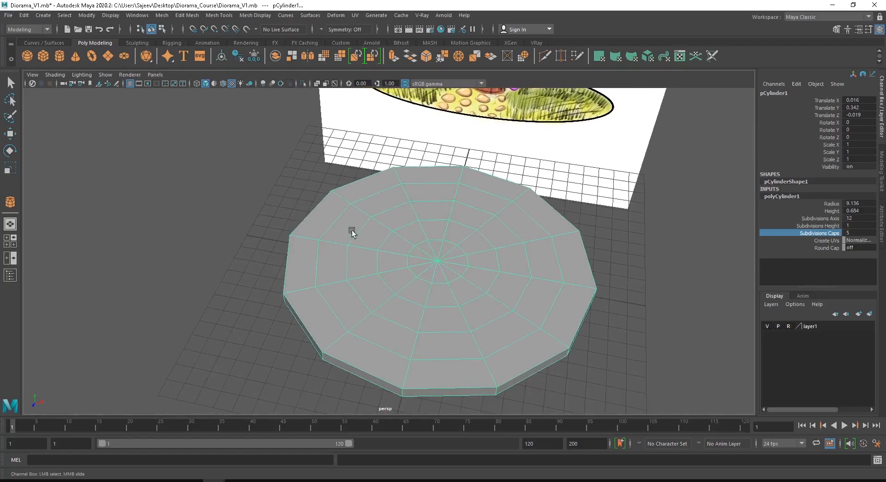
- Switch the cylinder to face component mode
right_click(375, 214)
mouse_move(437, 254)
right_mouse_down()
mouse_move(450, 216)
mouse_move(408, 235)
mouse_move(401, 249)
mouse_move(459, 308)
mouse_move(503, 289)
mouse_move(478, 233)
mouse_move(440, 265)
mouse_move(430, 242)
mouse_move(402, 239)
mouse_move(435, 212)
mouse_move(433, 267)
mouse_move(390, 242)
mouse_move(442, 228)
mouse_move(406, 237)
mouse_move(436, 217)
mouse_move(440, 256)
right_mouse_up()
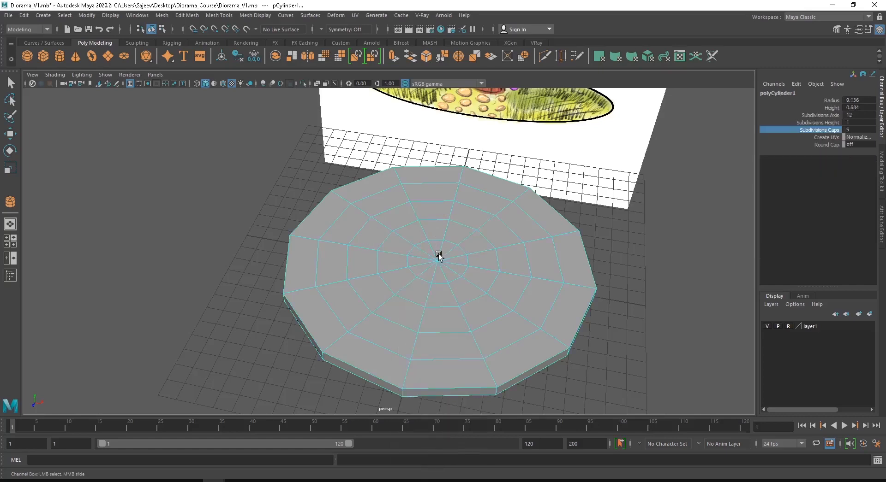
right_click_drag(438, 215, 439, 238)
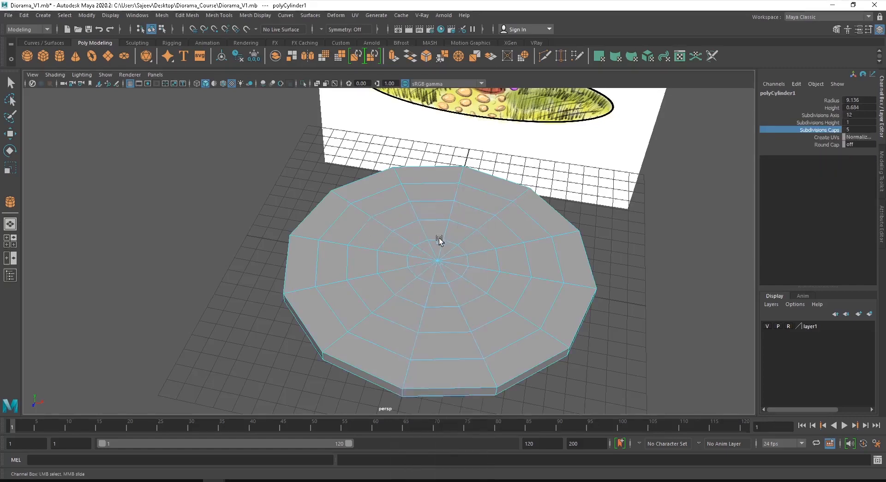
- Select individual faces one after another on the cylinder's top cap, ending with one in the second ring from the rim
left_click(442, 298)
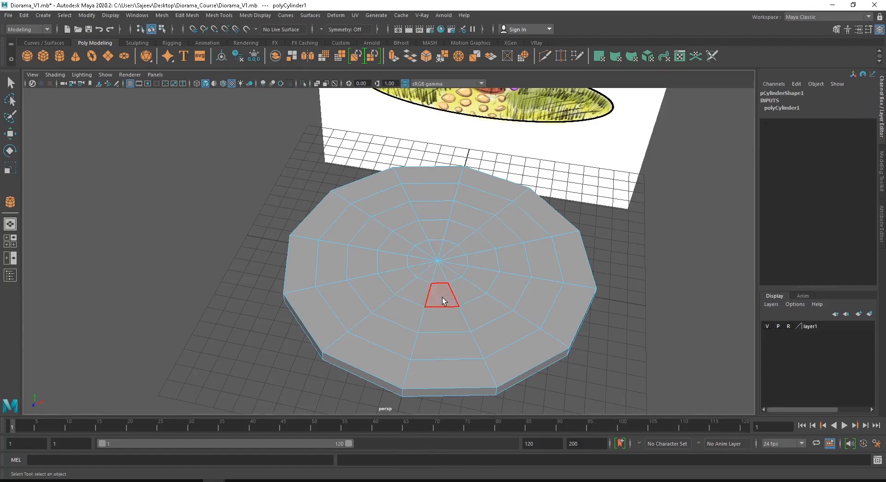
left_click(448, 374)
left_click(511, 350)
left_click(500, 333)
left_click(486, 310)
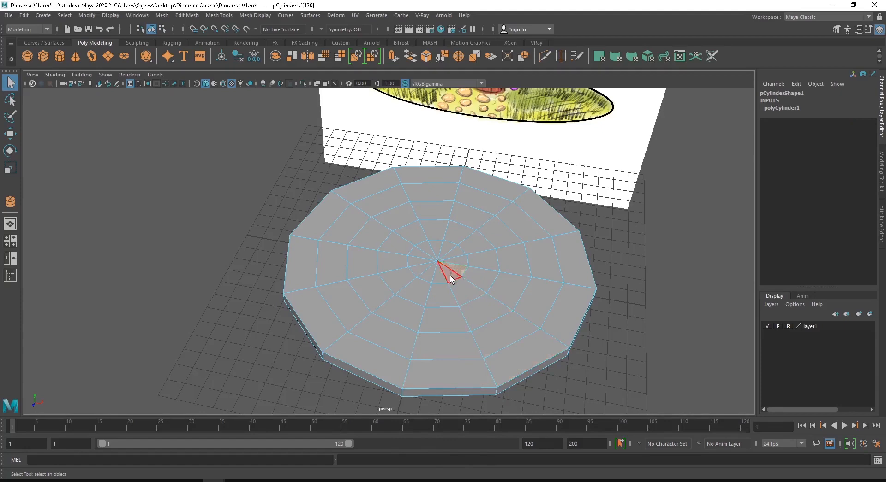
left_click(491, 347)
left_click(442, 364)
left_click(433, 350)
left_click(444, 322)
left_click(439, 274)
left_click(439, 319)
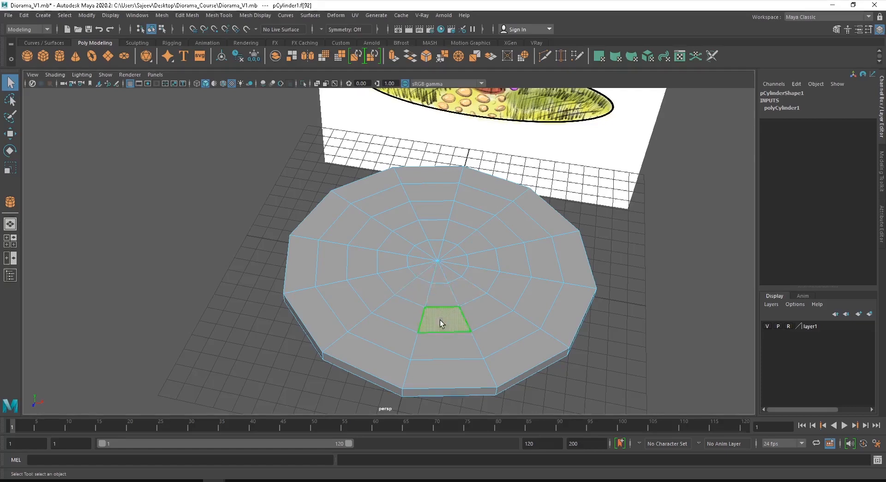
left_click(441, 343)
left_click(436, 374)
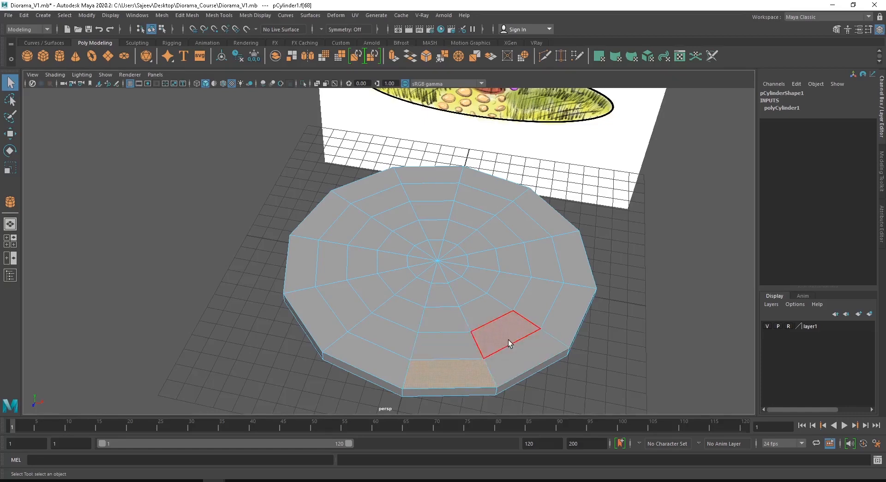
left_click_drag(379, 310, 434, 299, "alt")
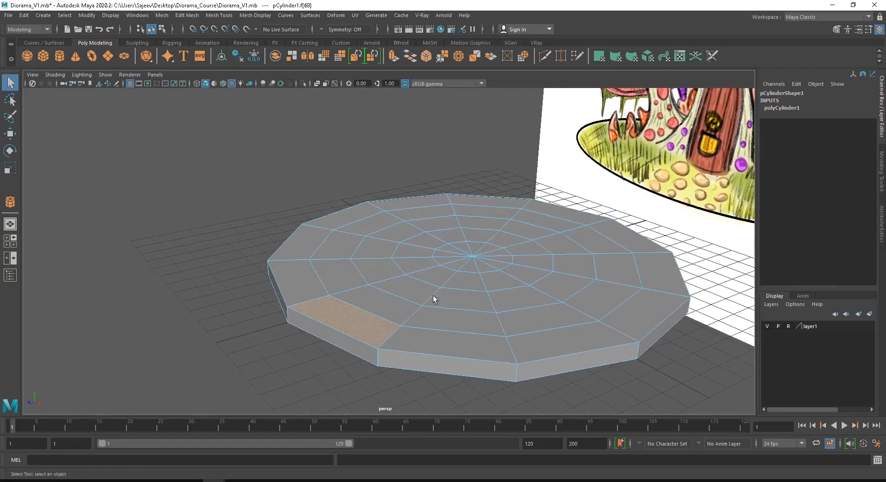
left_click(371, 306)
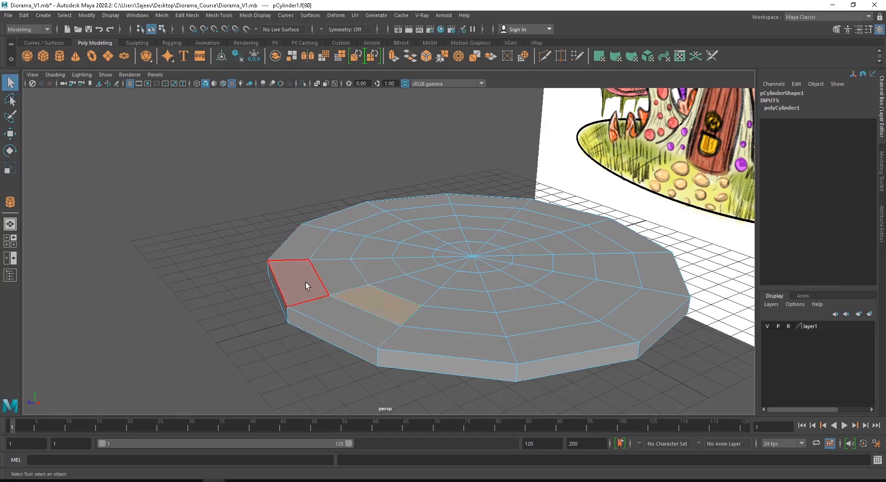
- Try out moving, rotating and scaling the selected top-cap face, undoing each transform
key("w")
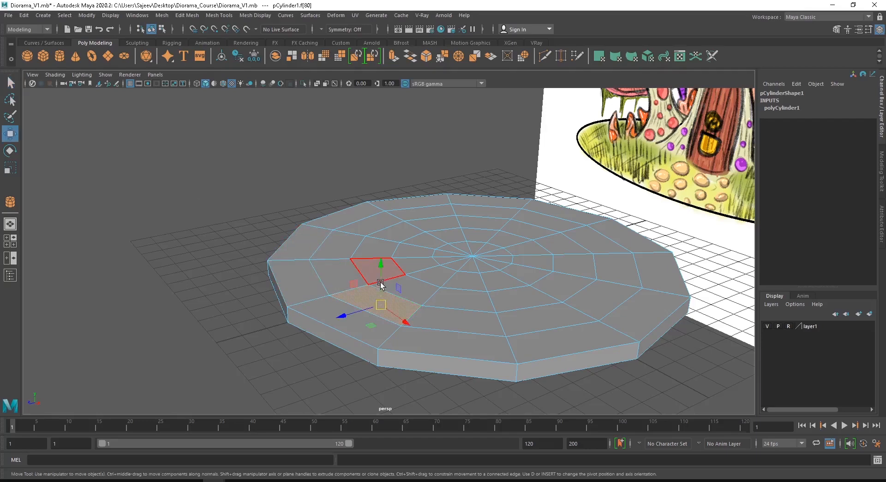
left_click_drag(381, 260, 377, 225)
key("ctrl+z")
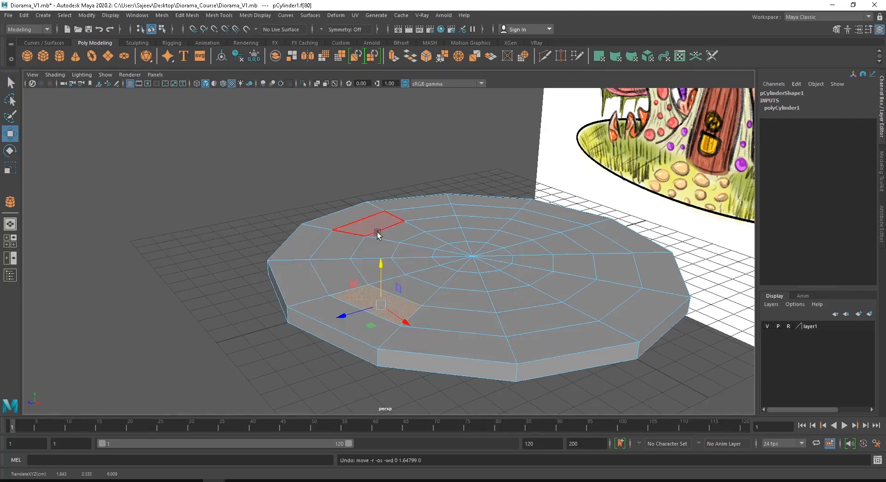
key("e")
left_click_drag(346, 294, 372, 267)
key("ctrl+z")
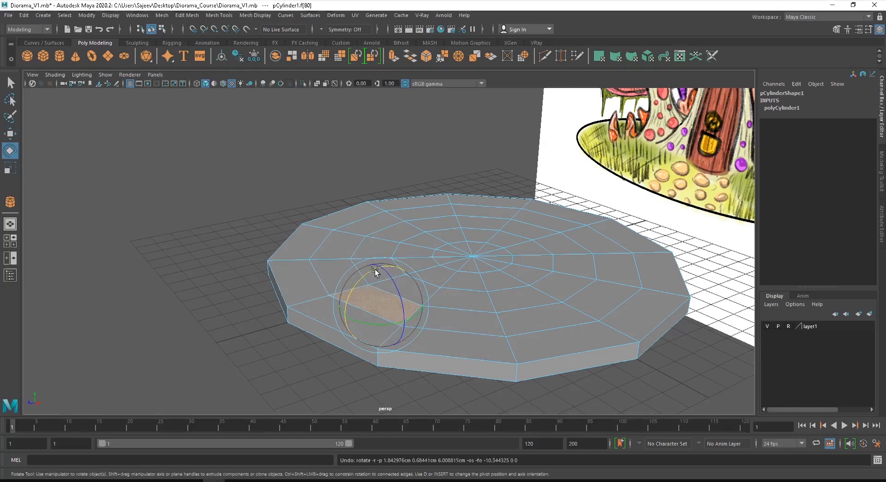
key("r")
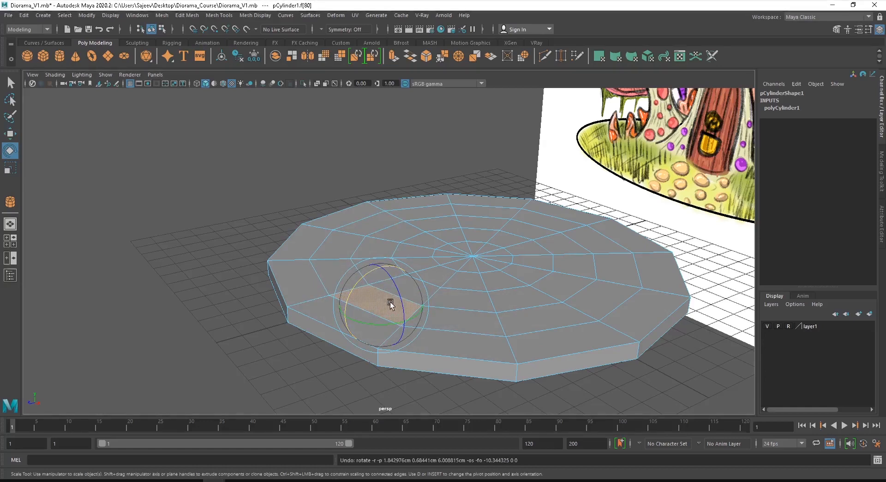
mouse_move(345, 313)
left_mouse_down()
mouse_move(316, 322)
mouse_move(342, 311)
mouse_move(328, 316)
left_mouse_up()
key("ctrl+z")
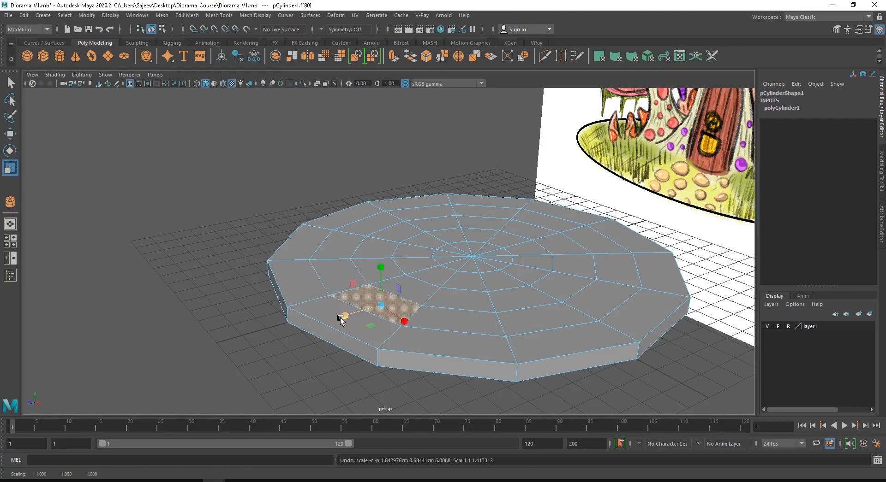
- Switch the cylinder to edge component mode and select individual edges on the top cap, ending with a radial edge at the rim
left_click_drag(410, 314, 491, 298, "alt")
middle_click_drag(492, 298, 402, 294, "alt")
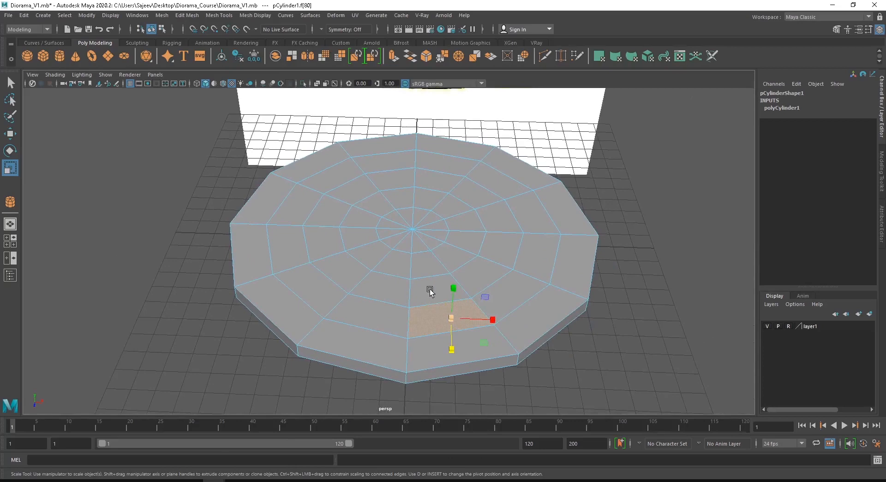
right_click(422, 295)
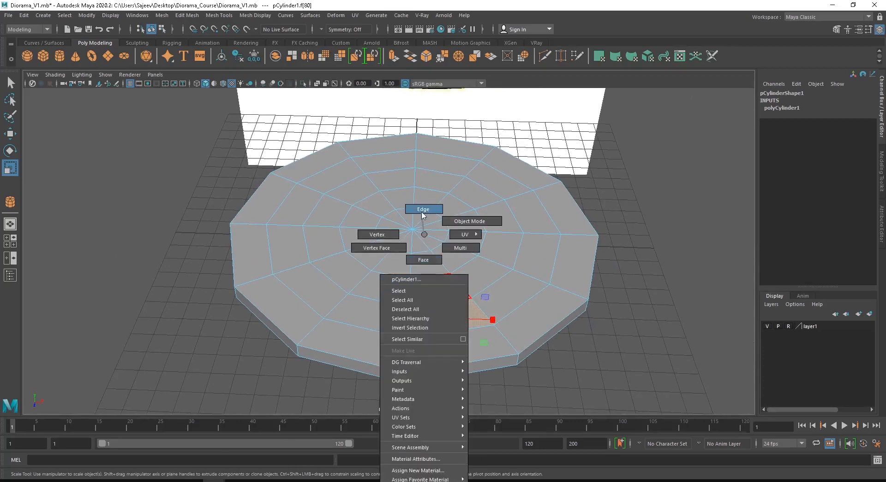
right_click_drag(421, 213, 421, 211)
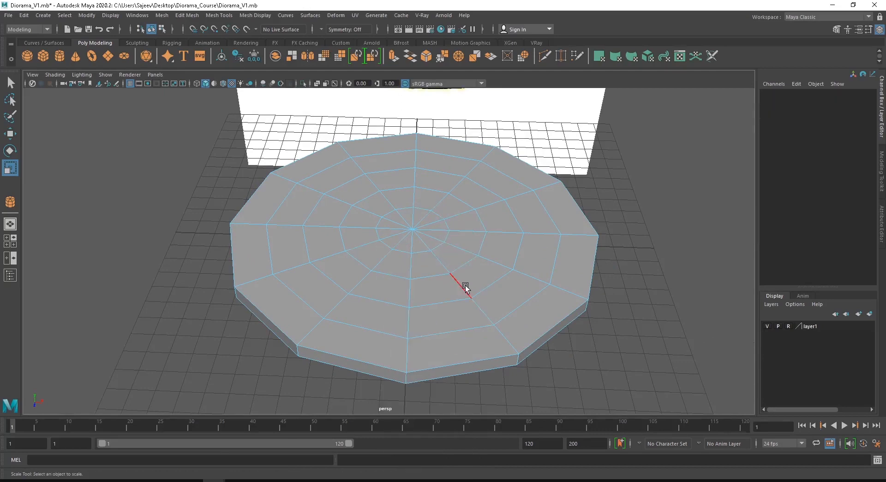
left_click(447, 332)
left_click(411, 356)
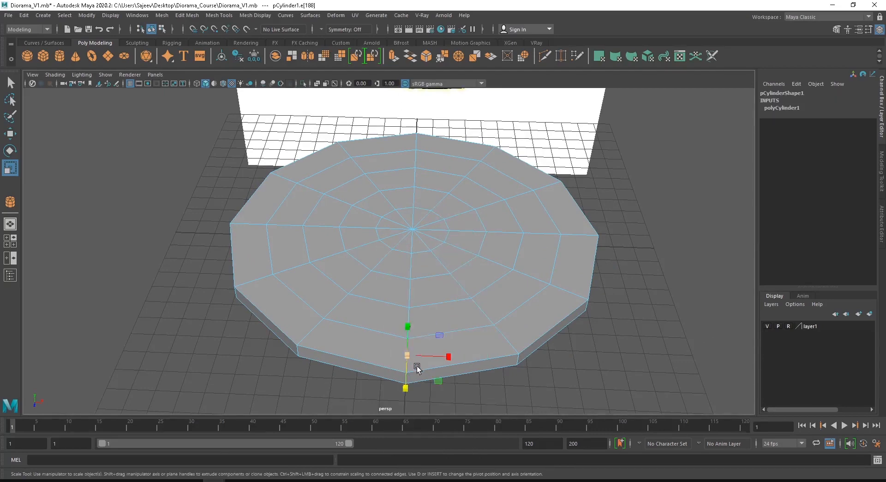
- Try raising a radial edge in the middle of the top cap vertically and undo the move
left_click(410, 287)
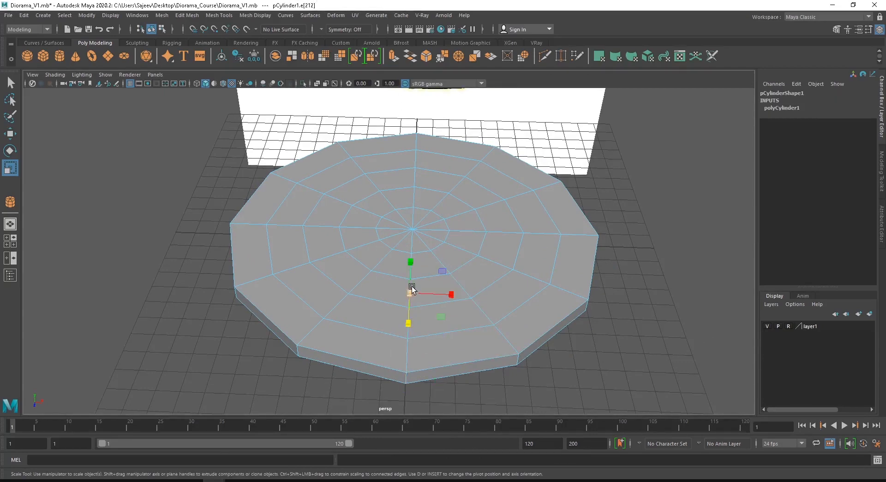
key("w")
mouse_move(410, 257)
left_mouse_down()
mouse_move(411, 239)
mouse_move(412, 260)
left_mouse_up()
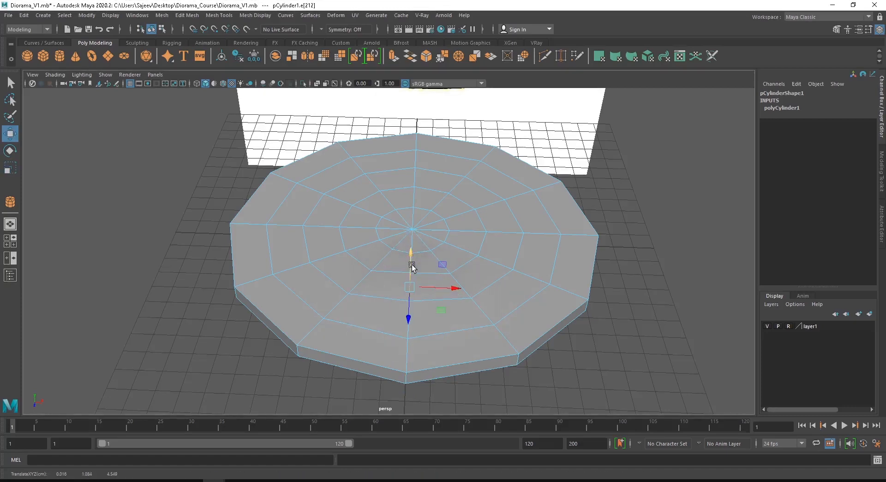
key("ctrl+z")
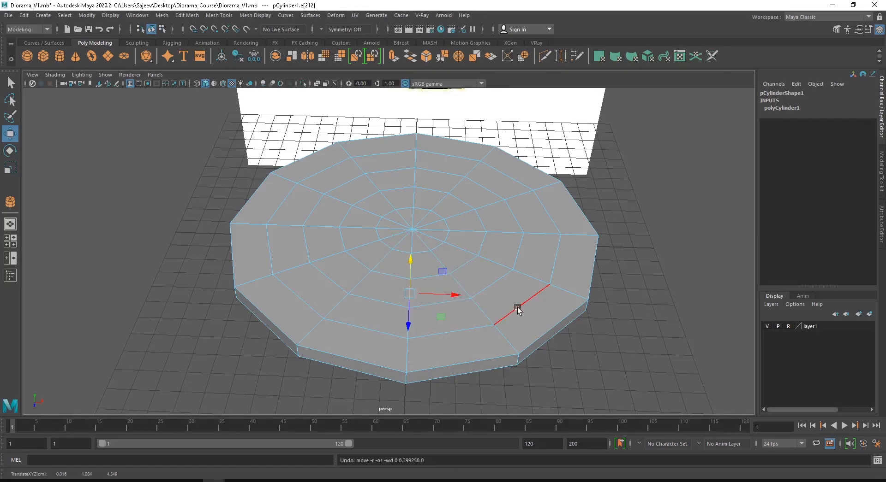
- Switch the cylinder to vertex component mode and select individual vertices on the top cap, ending with one on the third ring from the centre
right_click_drag(500, 234, 469, 241)
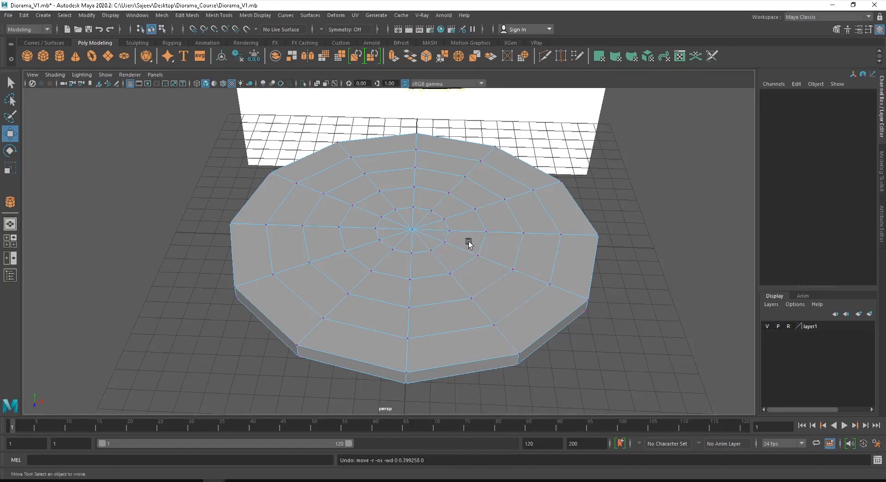
left_click(466, 300)
left_click(493, 325)
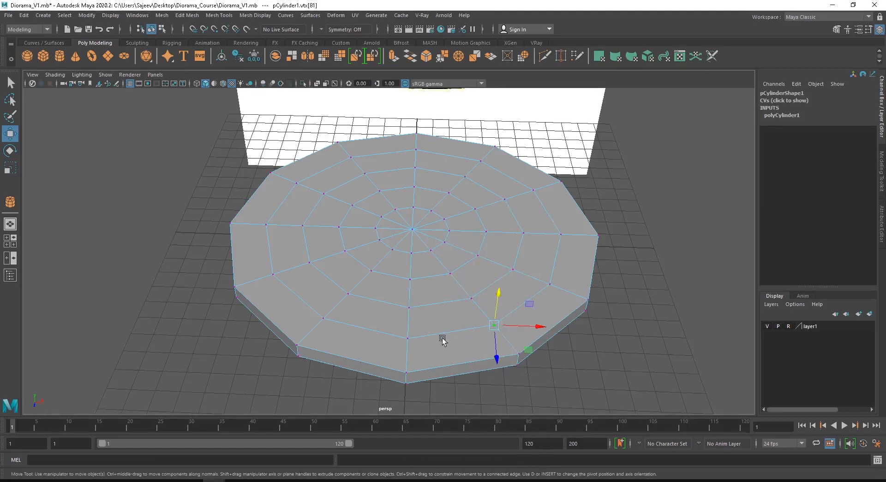
left_click(408, 339)
key("Up")
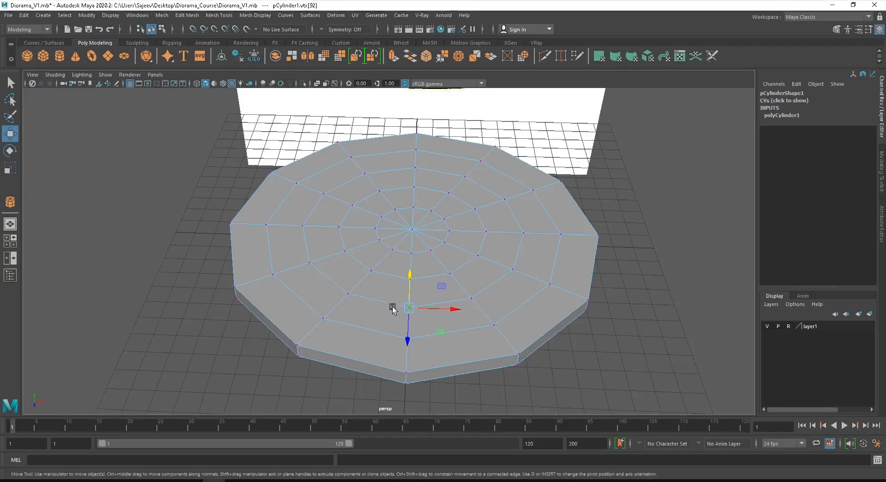
- Display the cylinder in vertex face mode and examine the component layout around the top cap
left_click_drag(452, 303, 423, 309, "alt")
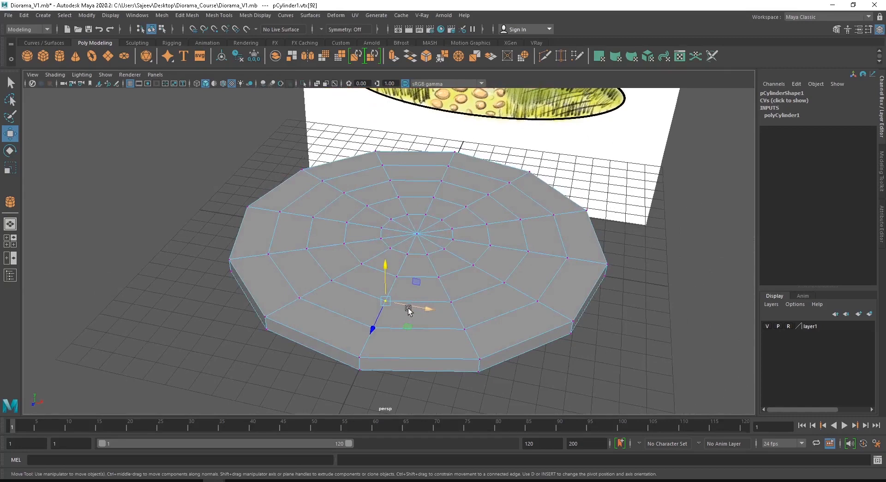
right_click(491, 225)
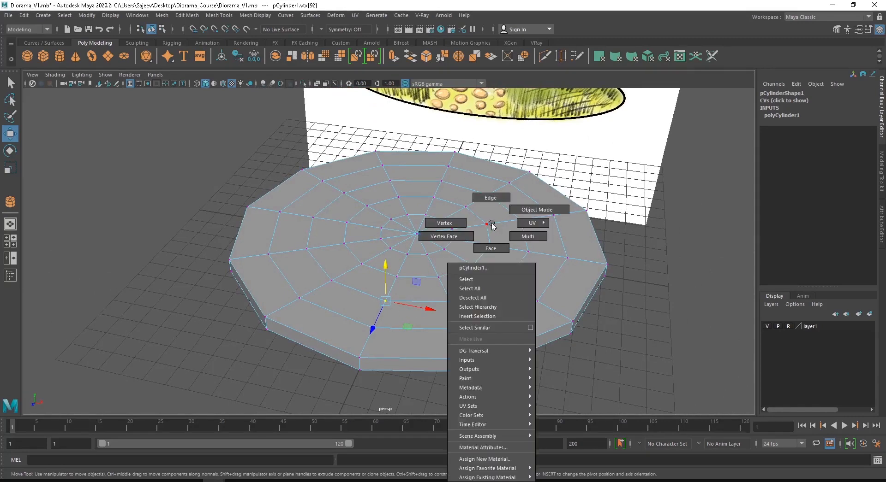
left_click(436, 238)
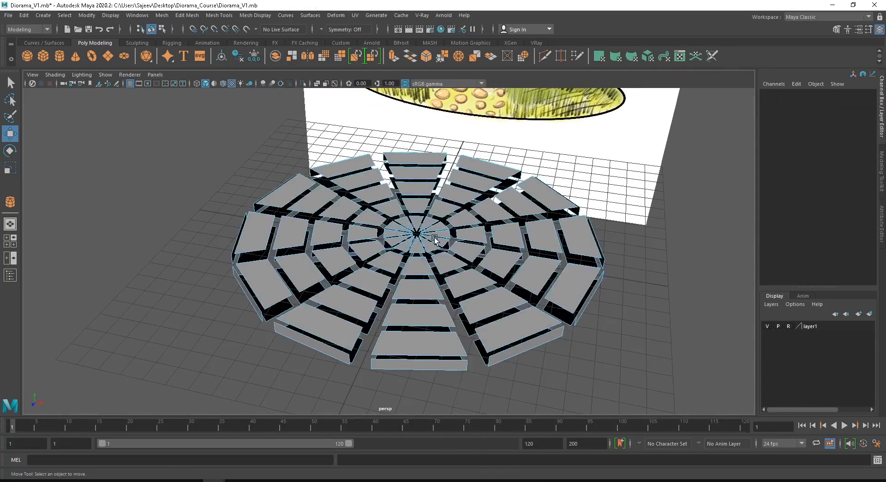
left_click_drag(321, 315, 317, 337, "alt")
left_click_drag(451, 314, 428, 278, "alt")
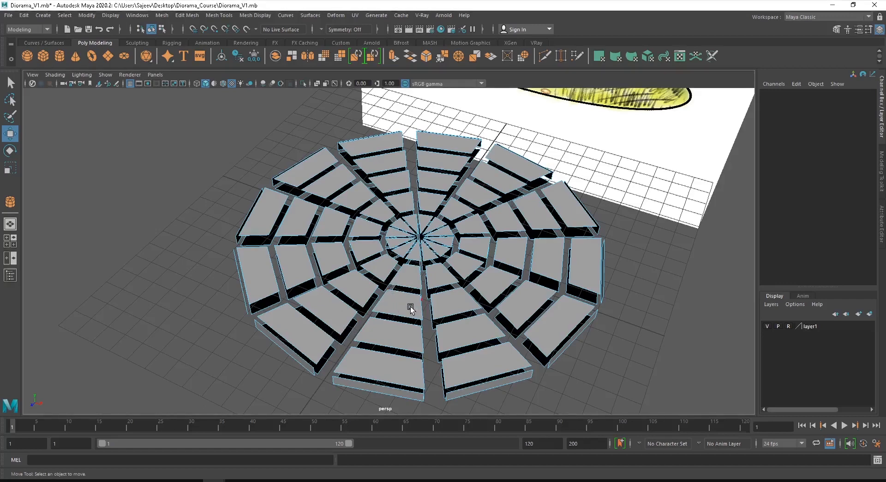
- Return to vertex mode, try lowering a vertex on the second ring from the centre, and undo the move
right_click(432, 239)
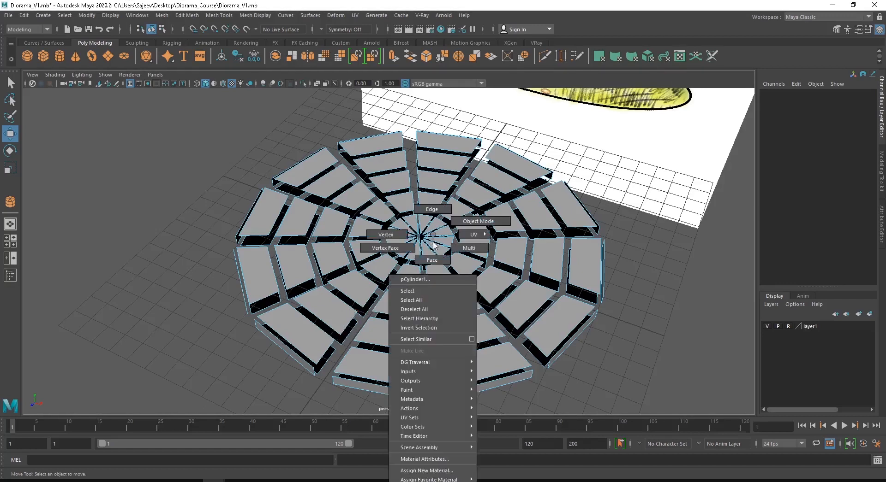
left_click(382, 237)
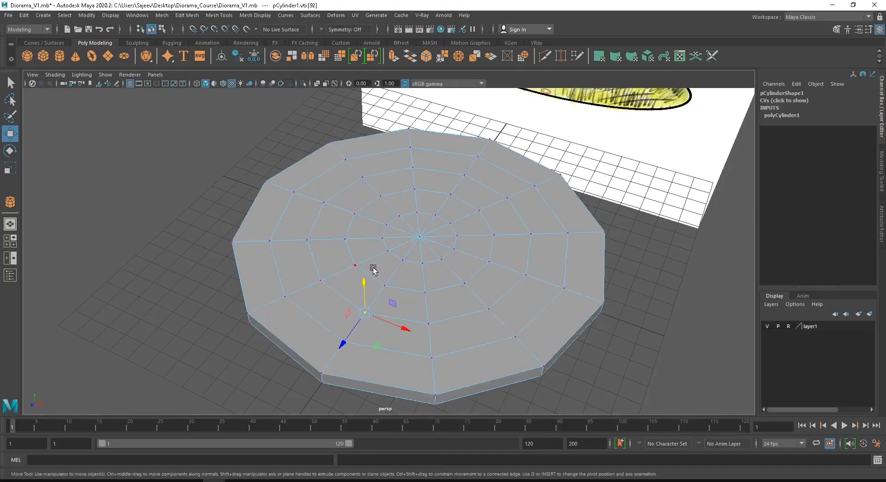
left_click(383, 287)
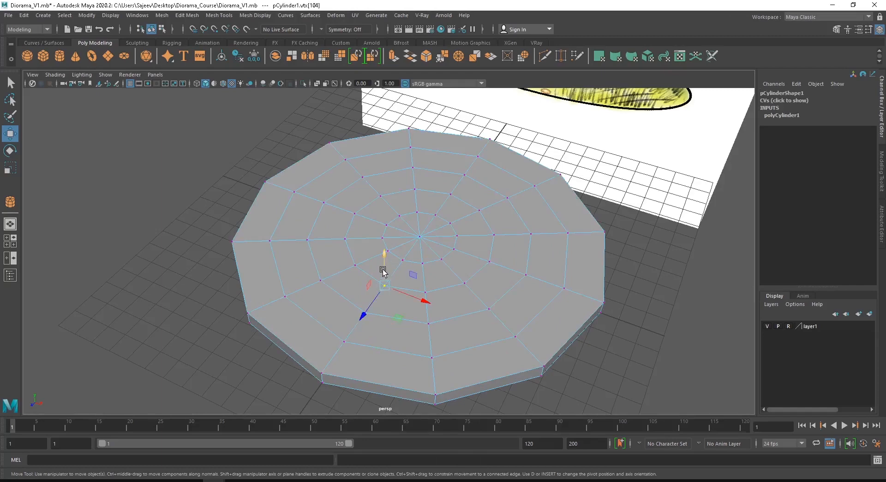
mouse_move(381, 257)
left_mouse_down()
mouse_move(383, 235)
mouse_move(384, 264)
left_mouse_up()
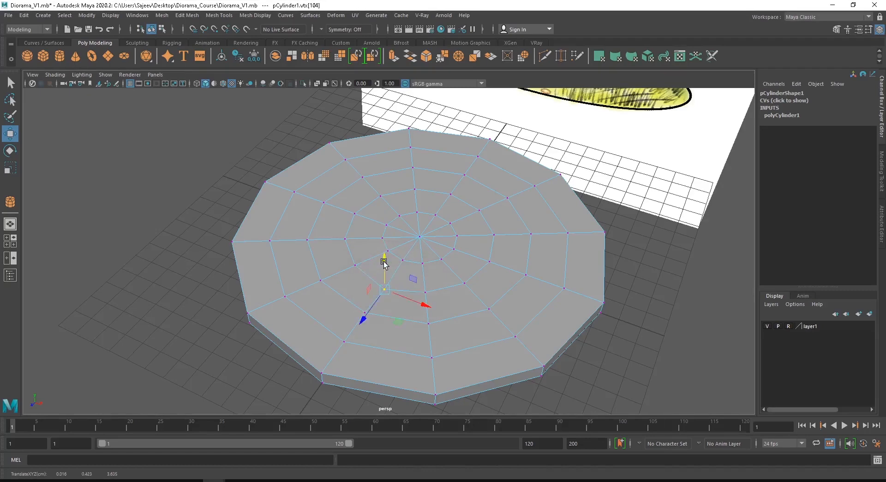
key("ctrl+z")
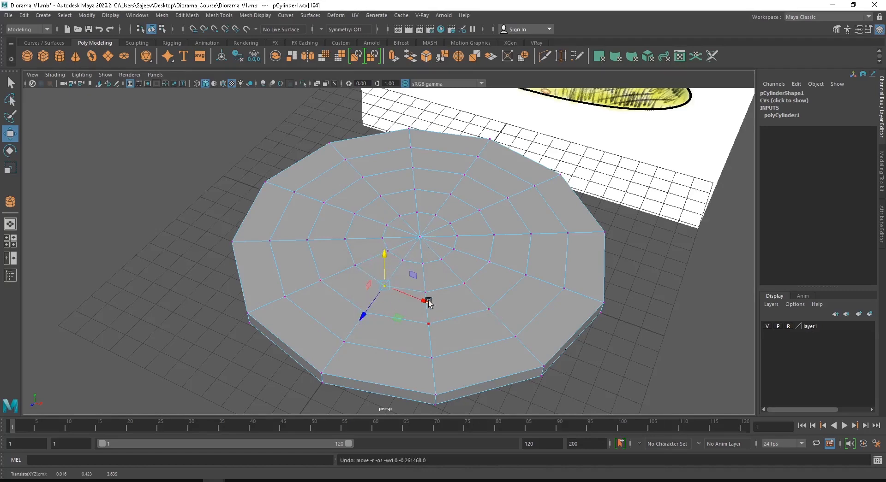
- Add the neighbouring vertex on the same ring to the selection, try rotating the pair about the vertical axis, and undo the rotation
left_click(349, 270, "shift")
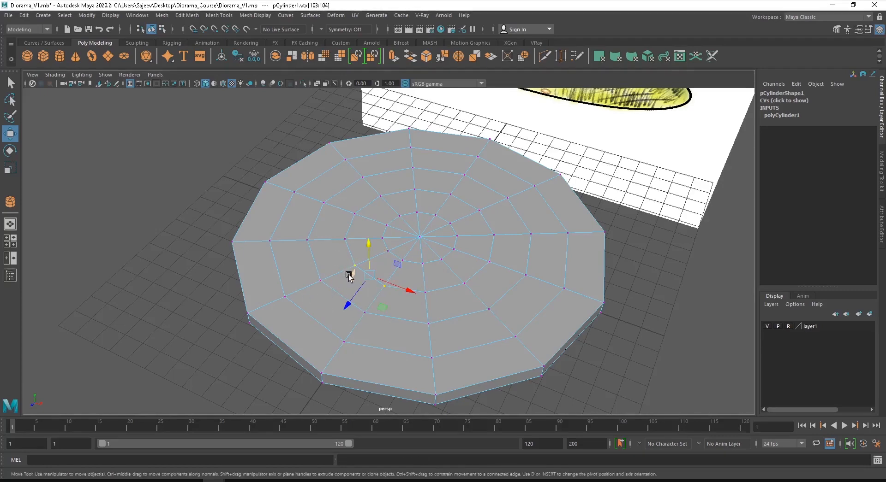
key("e")
left_click_drag(358, 306, 337, 319)
key("ctrl+z")
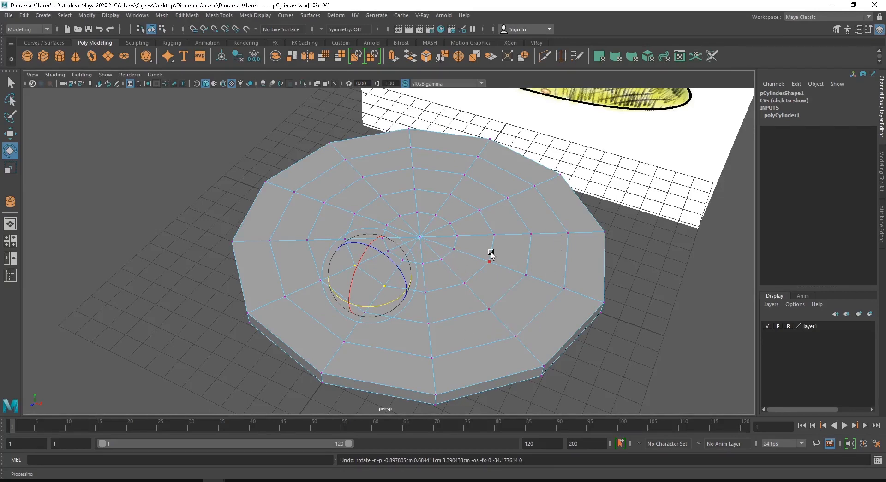
- In edge mode, select the top cap's first edge loop inside the rim and scale it uniformly outward until it sits close to the rim
right_click(509, 235)
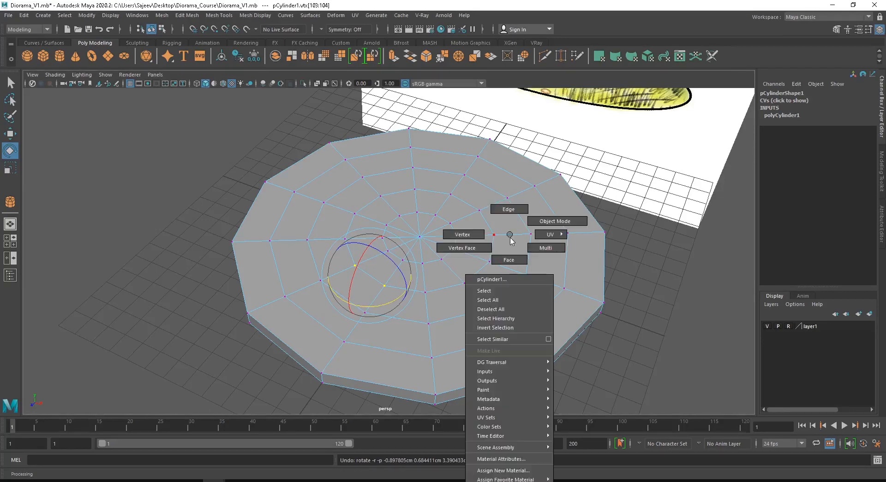
left_click(508, 209)
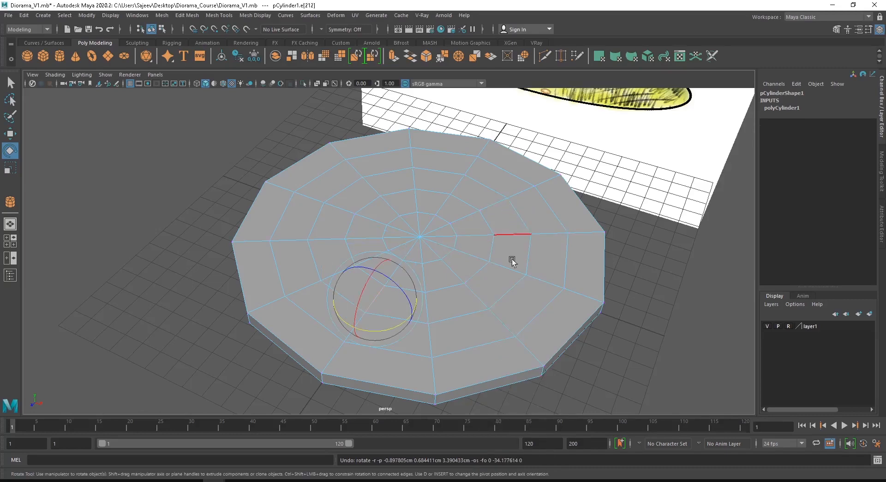
left_click(274, 262)
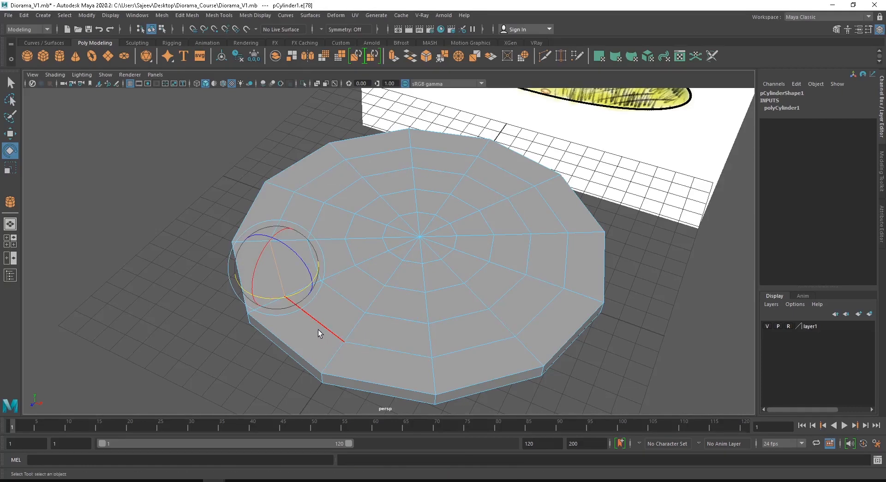
key("q")
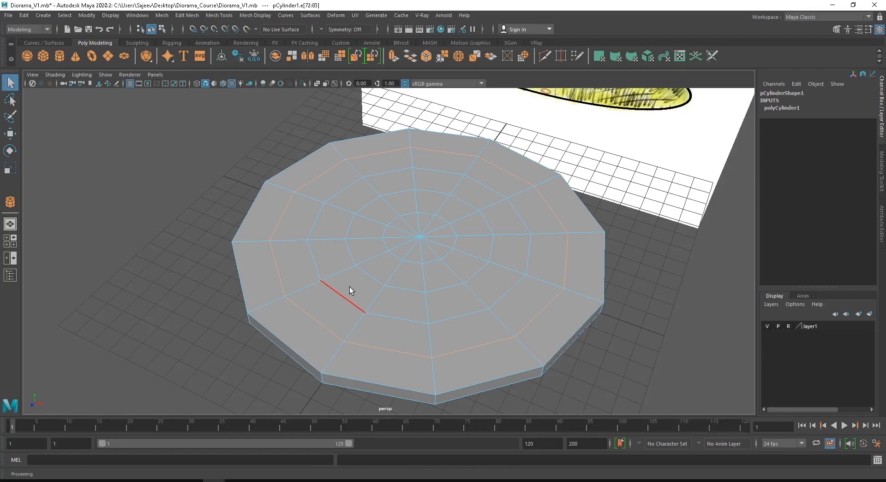
key("r")
left_click_drag(439, 250, 392, 223, "alt")
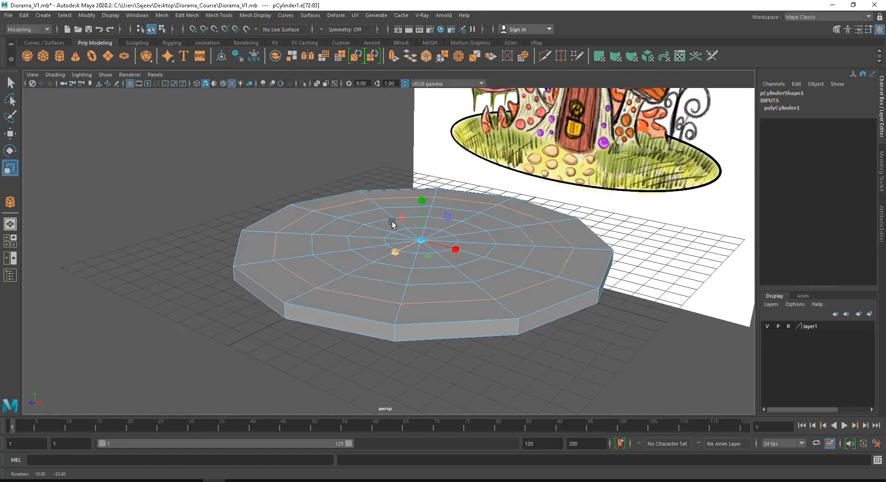
right_click_drag(392, 223, 425, 271, "alt")
left_click_drag(433, 236, 480, 306)
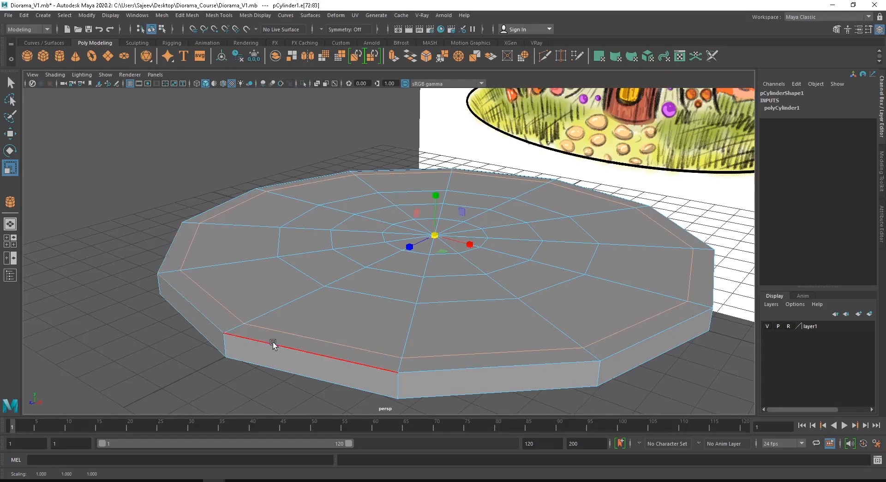
- Scale the top cap's second edge loop in from the rim outward by a factor of about 1.2
scroll(303, 300, "up", 3)
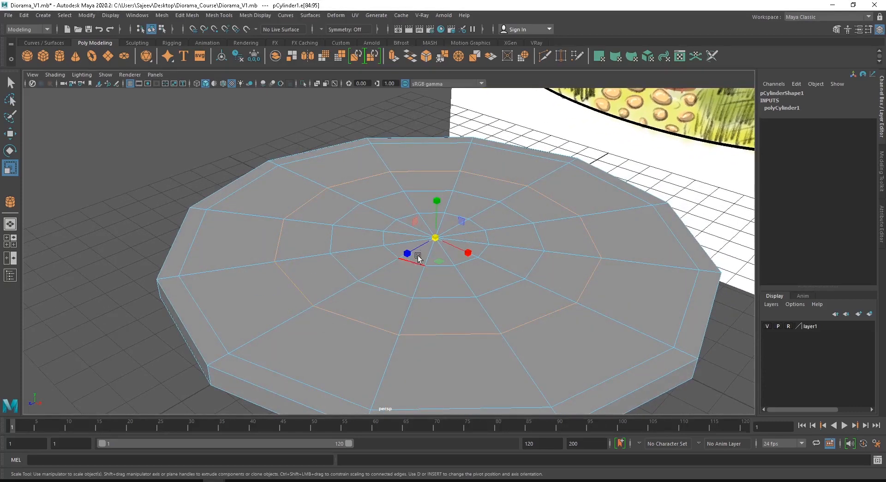
left_click_drag(435, 238, 487, 241)
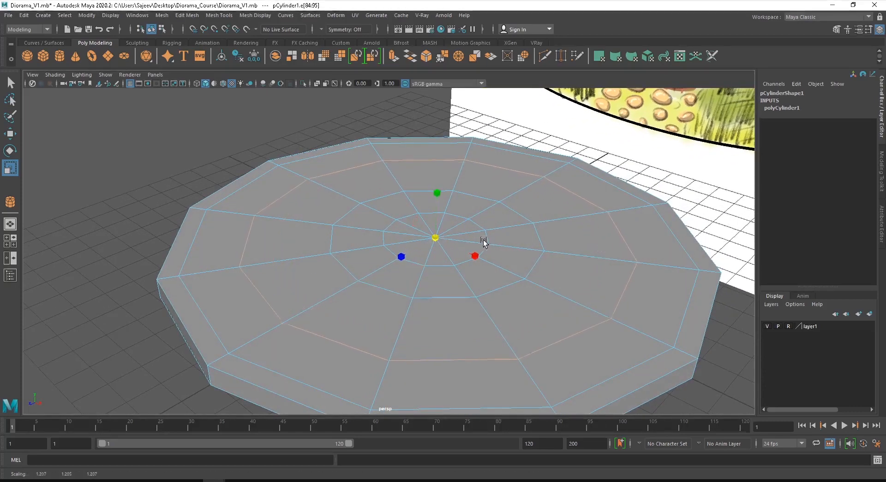
- Select the top cap's third edge loop in from the rim and scale it uniformly outward slightly
double_click(344, 266)
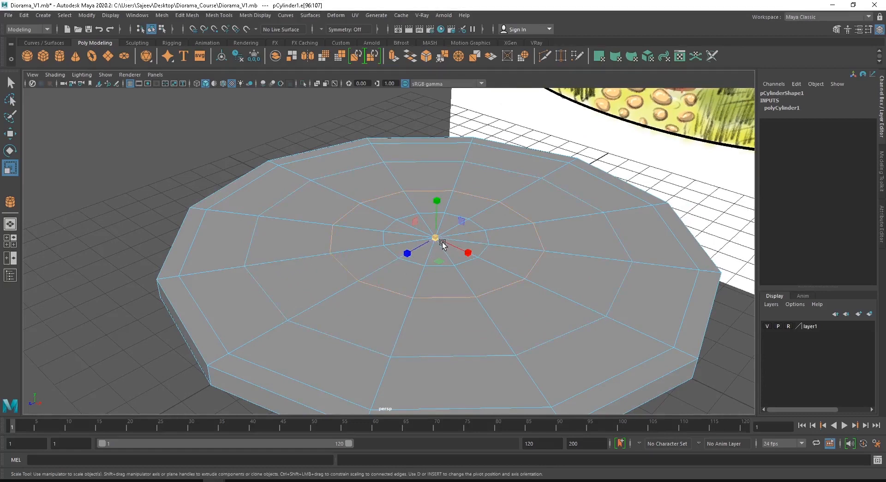
left_click_drag(435, 238, 447, 241)
mouse_move(387, 252)
left_mouse_down("alt")
mouse_move(413, 286)
mouse_move(379, 239)
left_mouse_up("alt")
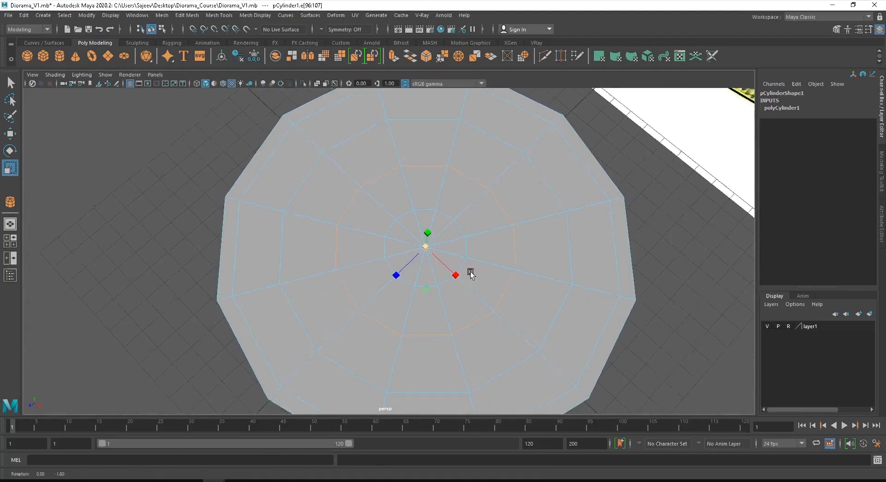
left_click_drag(469, 272, 396, 305, "alt")
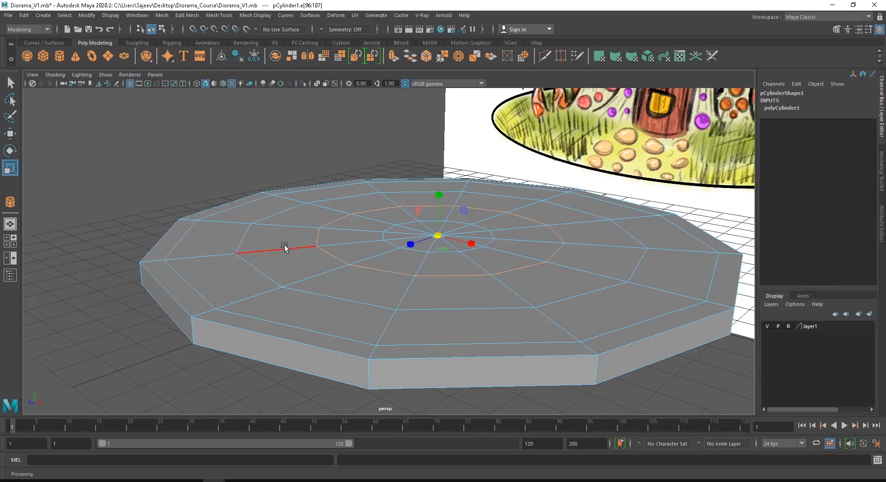
- In face mode, select one face of the ring just inside the rim, try raising it, and undo the move
right_click_drag(230, 229, 217, 243)
left_click(218, 236)
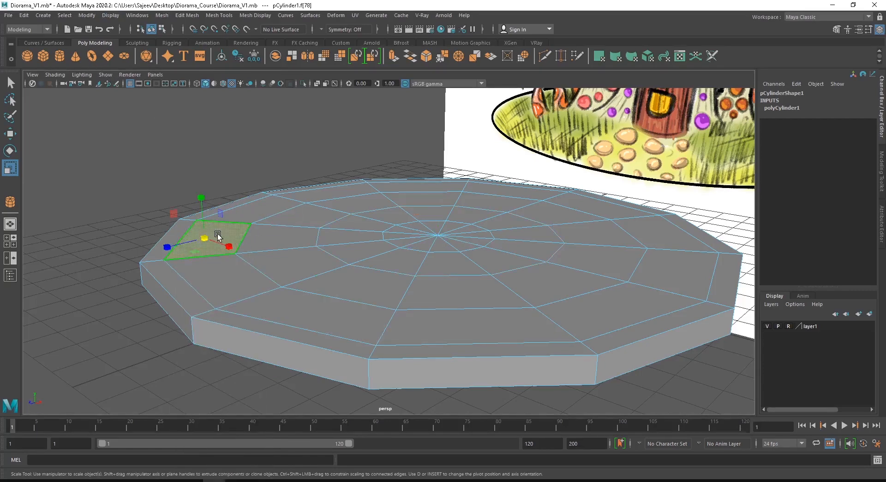
key("w")
left_click_drag(200, 198, 206, 174)
key("ctrl+z")
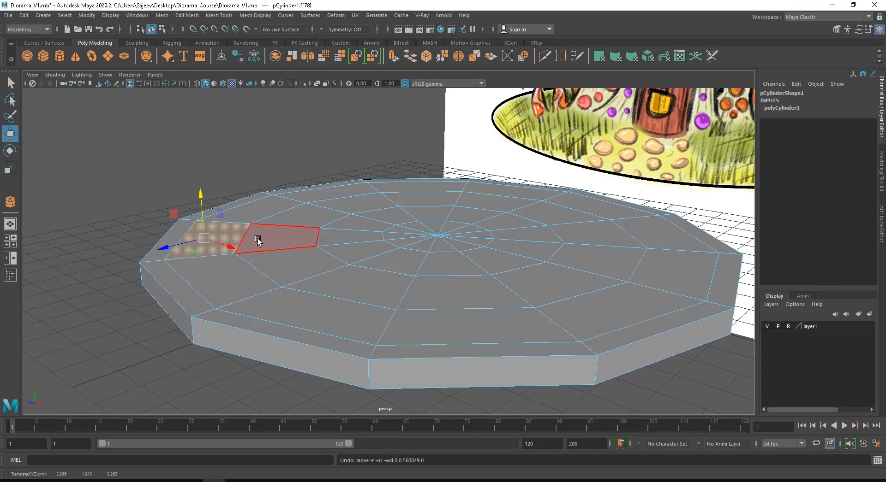
- Return to object mode, deselect and reselect the cylinder, and go back to face mode
right_click_drag(278, 214, 240, 190)
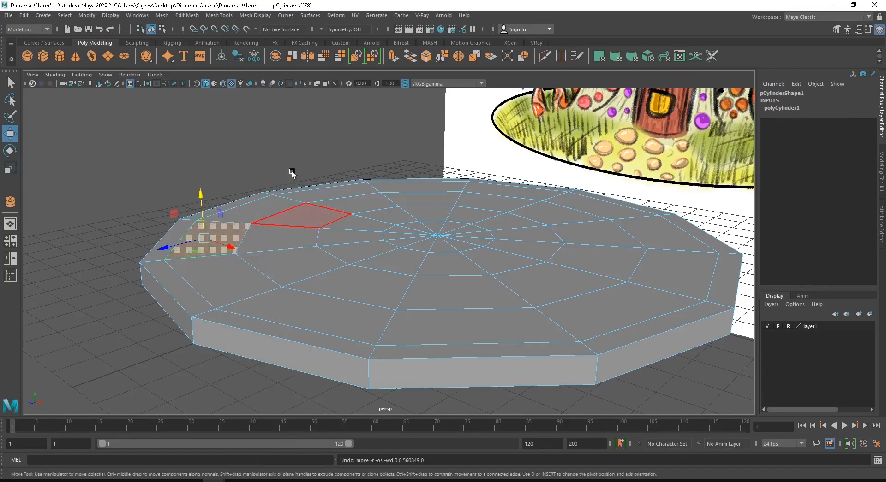
left_click(140, 137)
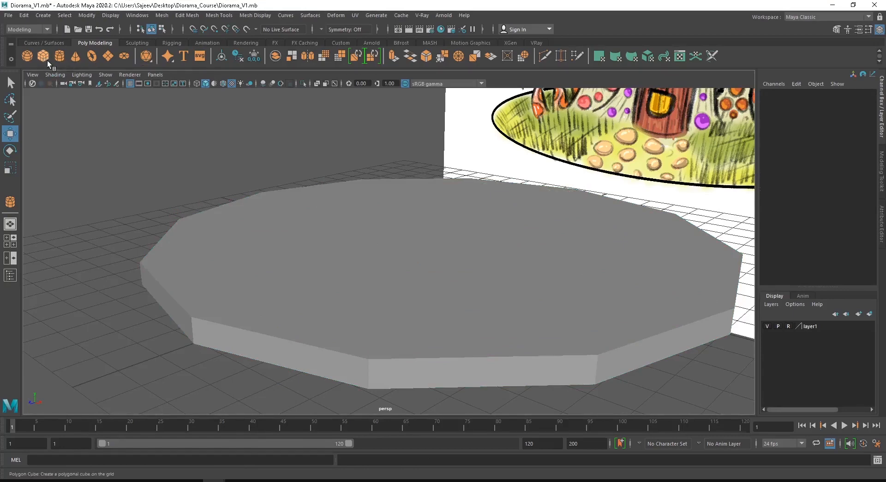
left_click(359, 316)
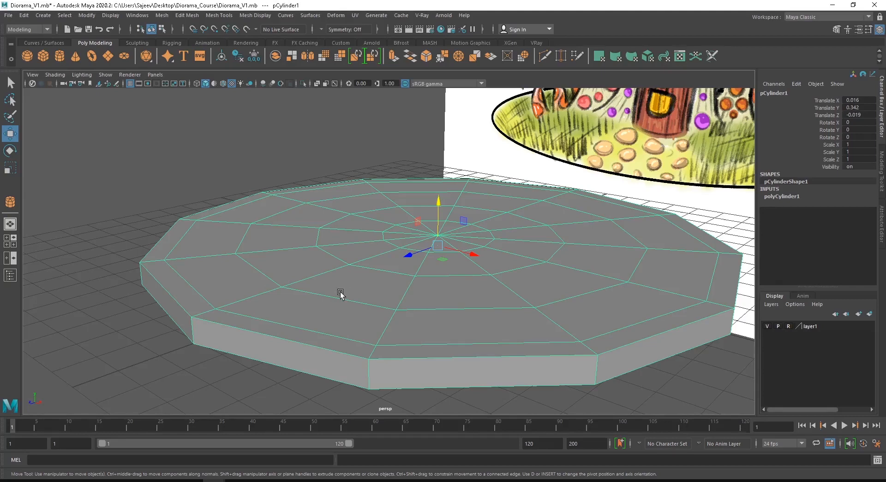
right_click_drag(325, 231, 325, 253)
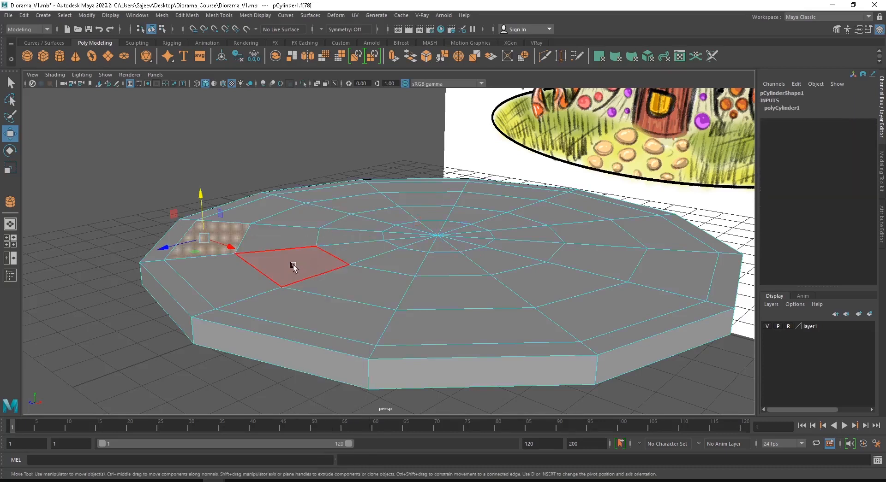
- Select the top cap's full face ring just inside the rim and add the next two inner face rings to the selection
left_click(252, 284)
left_click_drag(253, 285, 410, 291, "alt")
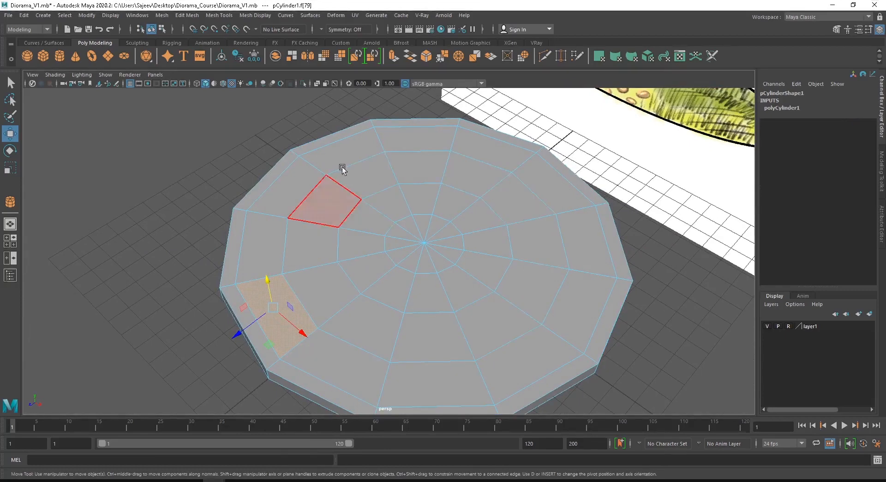
left_click(272, 237)
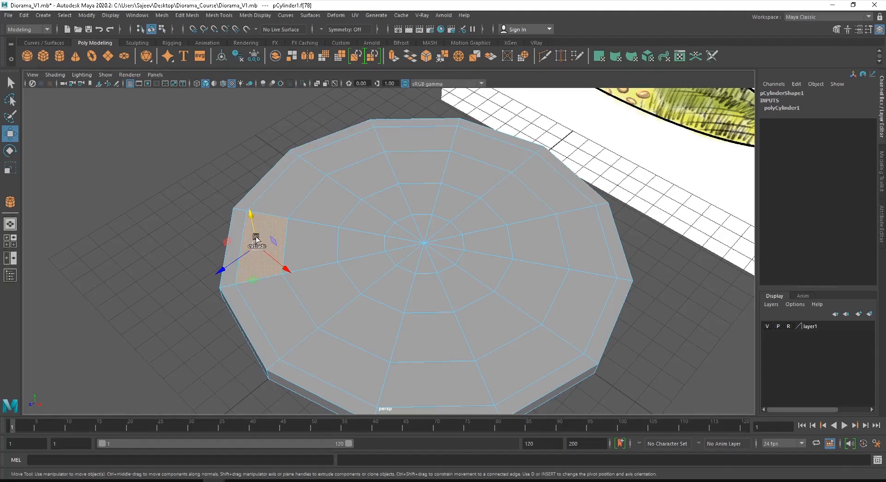
double_click(272, 199)
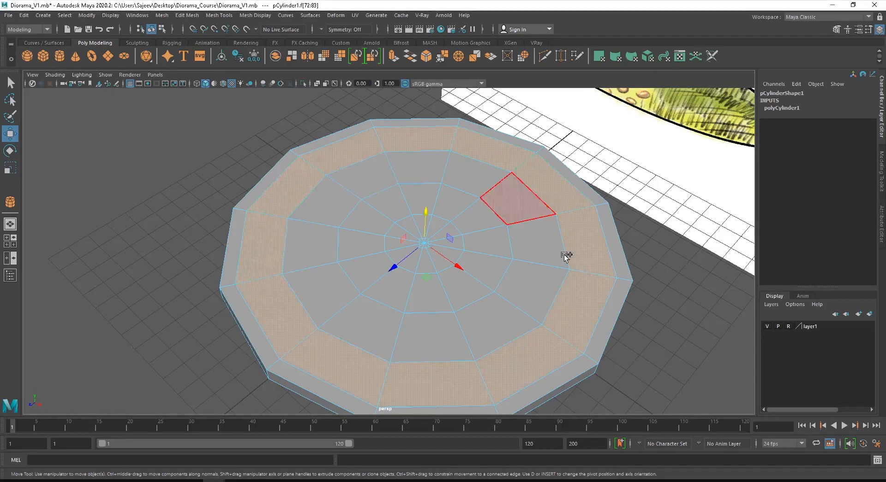
left_click(317, 291, "shift")
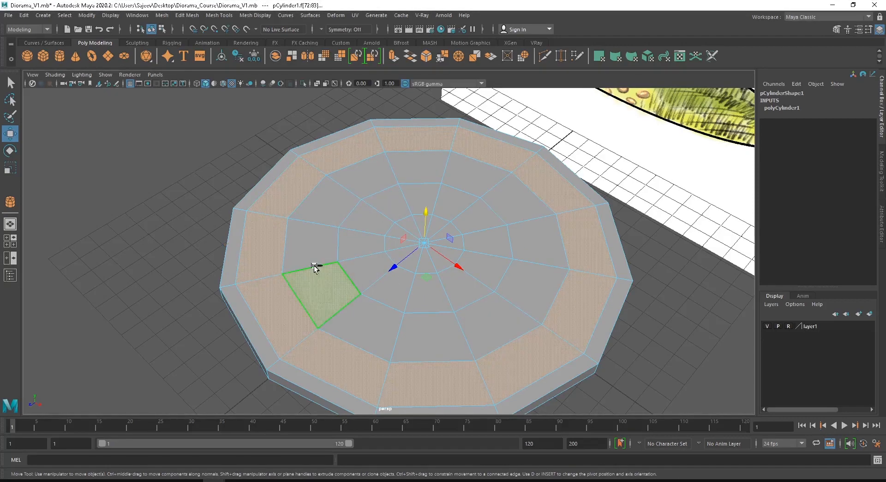
double_click(314, 251, "shift")
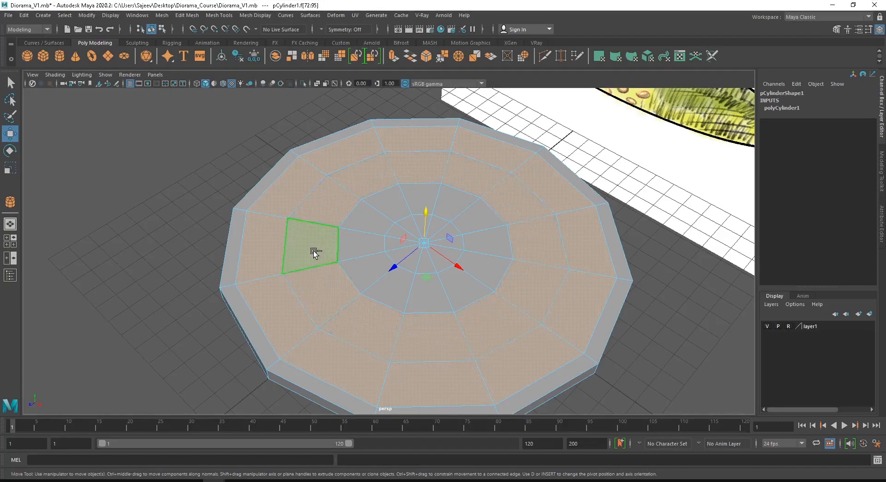
left_click(361, 264, "shift")
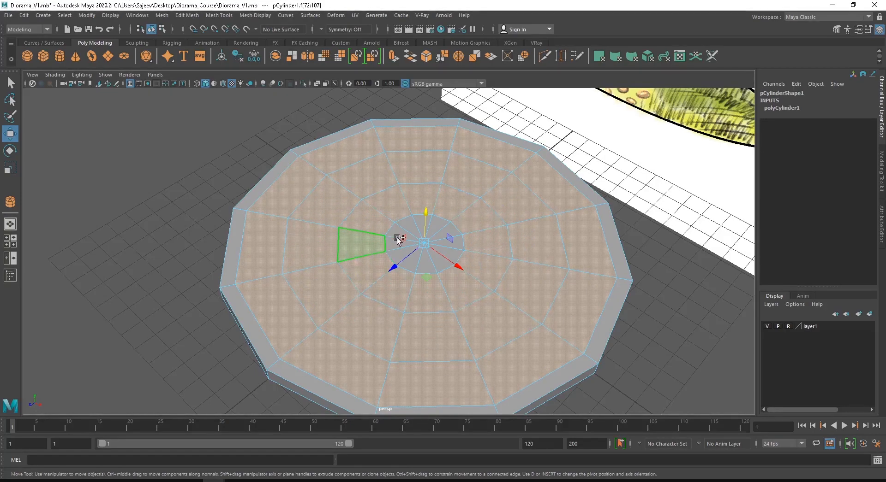
- Add all the triangular faces around the top cap's centre to the selection, leaving only the narrow rim unselected
right_click_drag(367, 257, 618, 298, "alt")
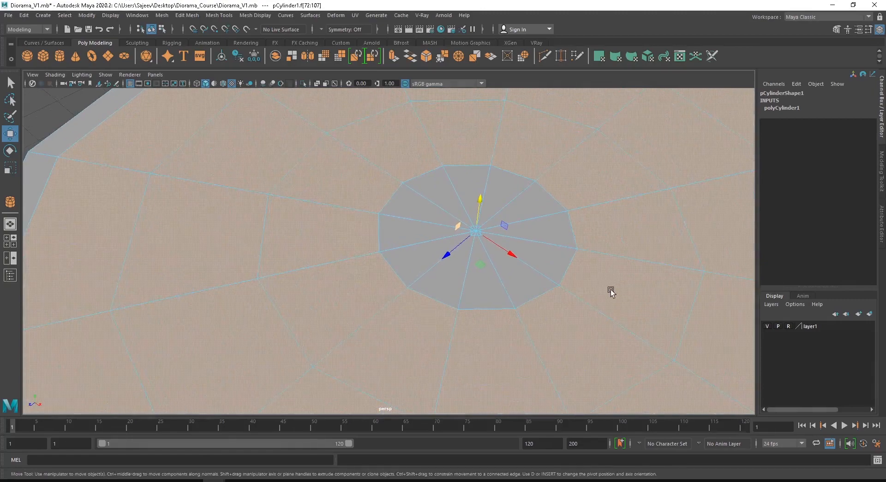
left_click_drag(609, 293, 571, 310, "alt")
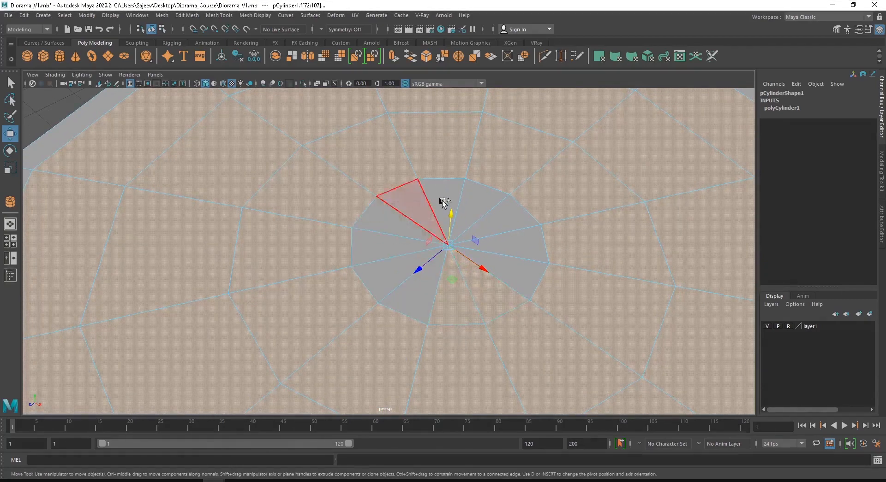
left_click(420, 287, "ctrl+shift")
left_click(387, 276, "ctrl+shift")
left_click(377, 248, "ctrl+shift")
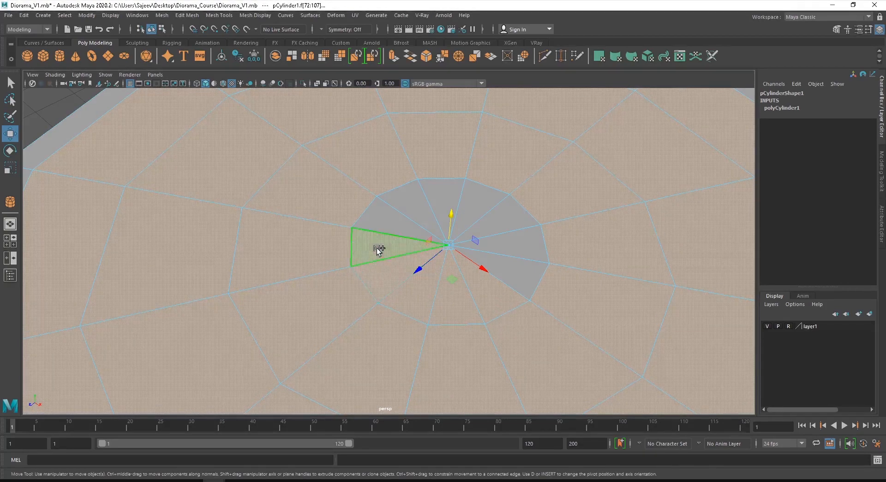
left_click(377, 224, "shift")
left_click(405, 205, "shift")
left_click(435, 190, "shift")
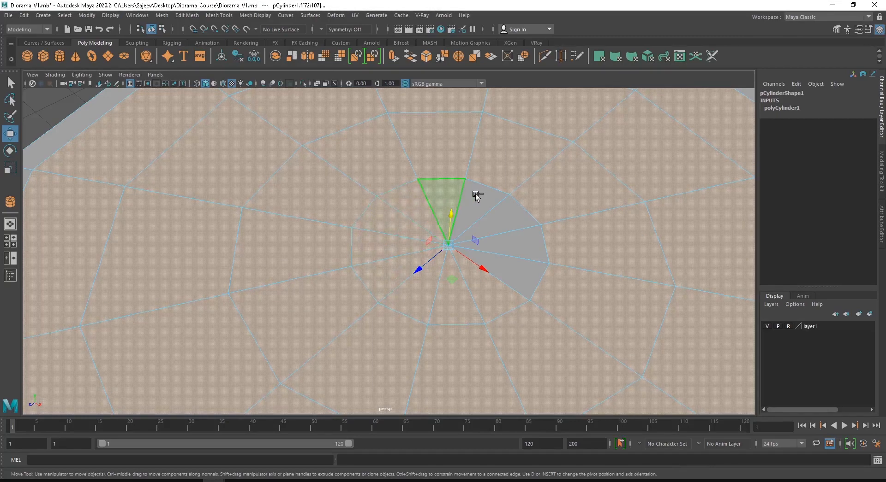
left_click(490, 198, "shift")
left_click(506, 211, "shift")
left_click(521, 240, "shift")
left_click(519, 273, "shift")
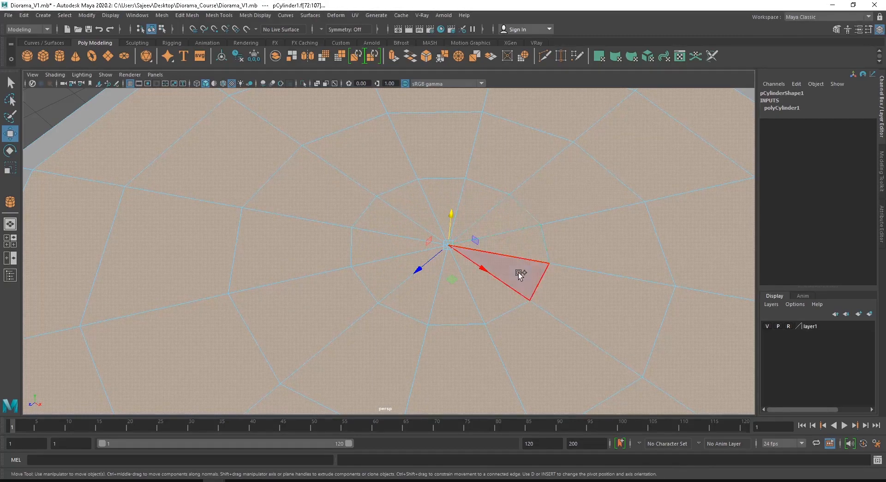
left_click(519, 273, "shift")
- Apply Extrude Face to the selected faces of the top cap
right_click_drag(607, 287, 249, 256, "alt")
left_click_drag(415, 289, 399, 275, "alt")
right_click_drag(399, 275, 372, 301, "alt")
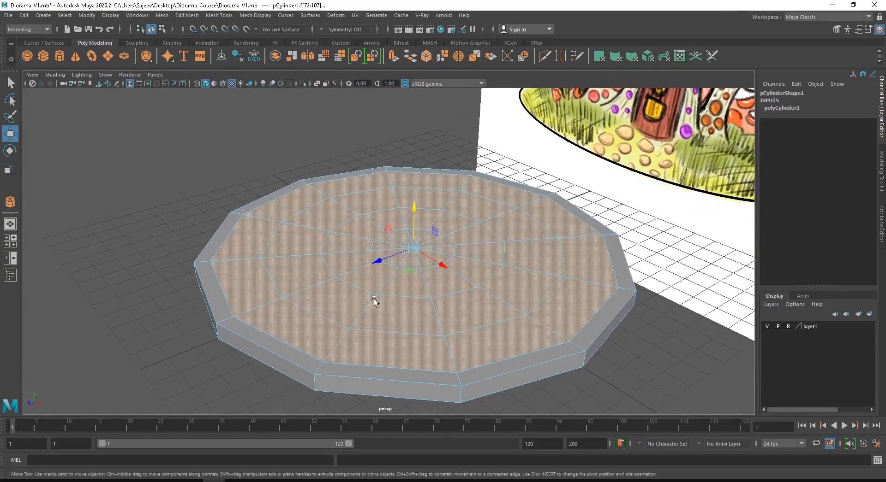
right_click(324, 217, "shift")
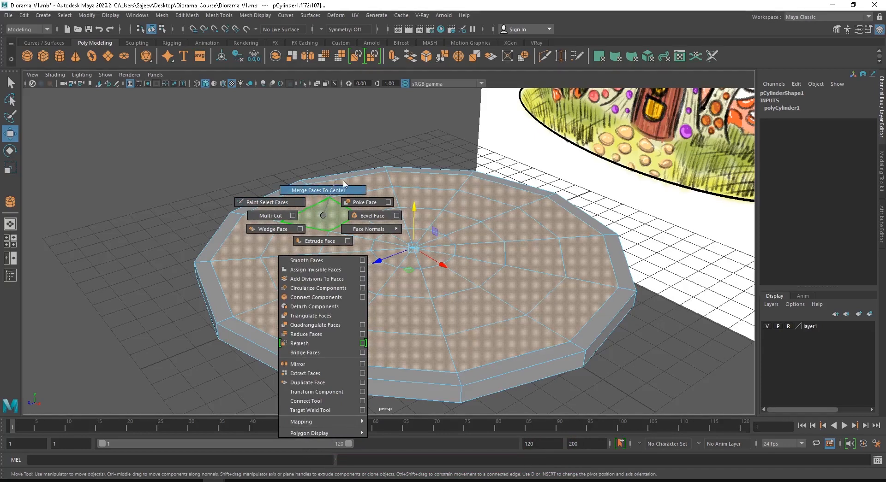
left_click(323, 240)
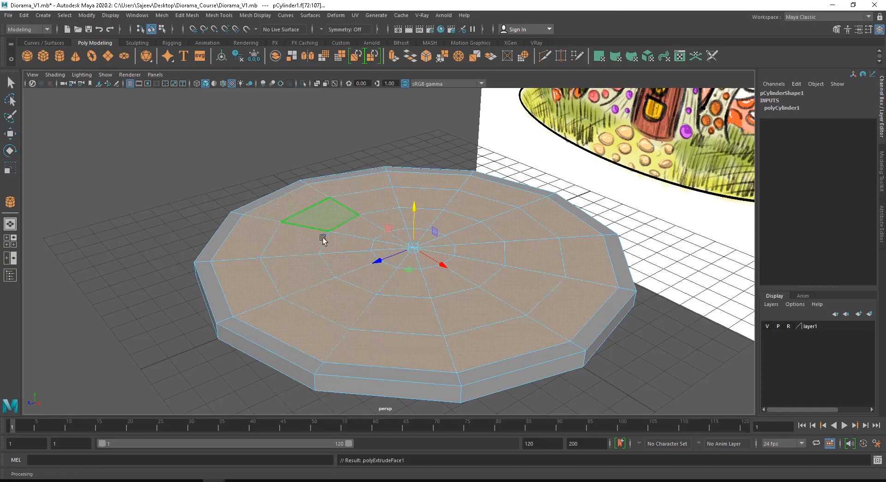
- Push the extruded faces down below the rim, to a Local Translate Z of -0.244
left_click_drag(623, 206, 484, 241, "alt")
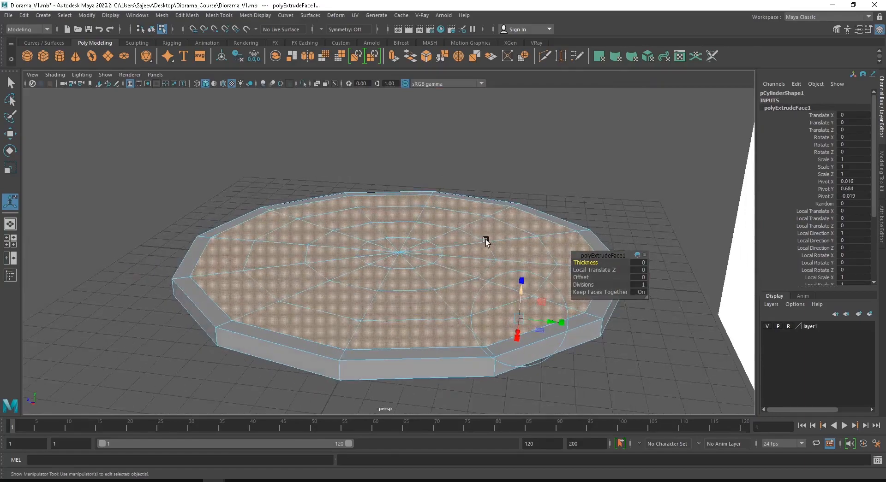
middle_click_drag(485, 241, 442, 233, "alt")
left_click_drag(442, 232, 692, 253, "alt")
left_click_drag(543, 285, 526, 283, "alt")
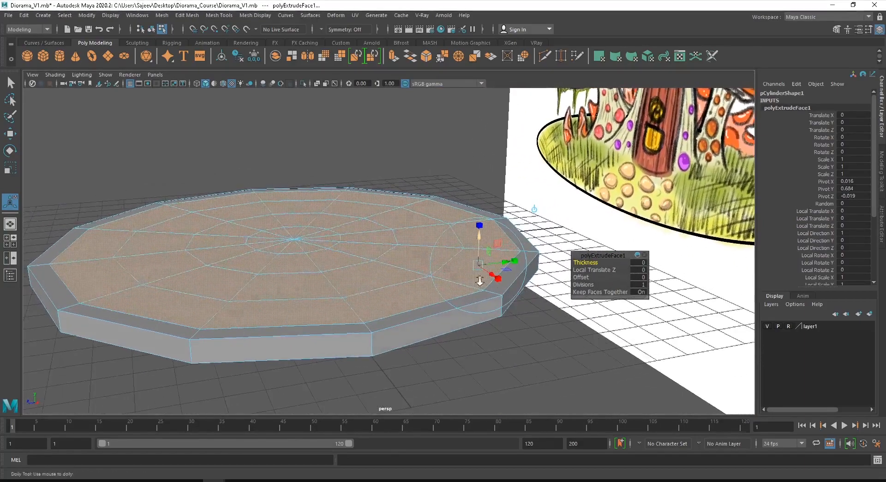
right_click_drag(526, 284, 545, 301, "alt")
middle_click_drag(544, 300, 438, 315, "alt")
right_click_drag(439, 315, 466, 328, "alt")
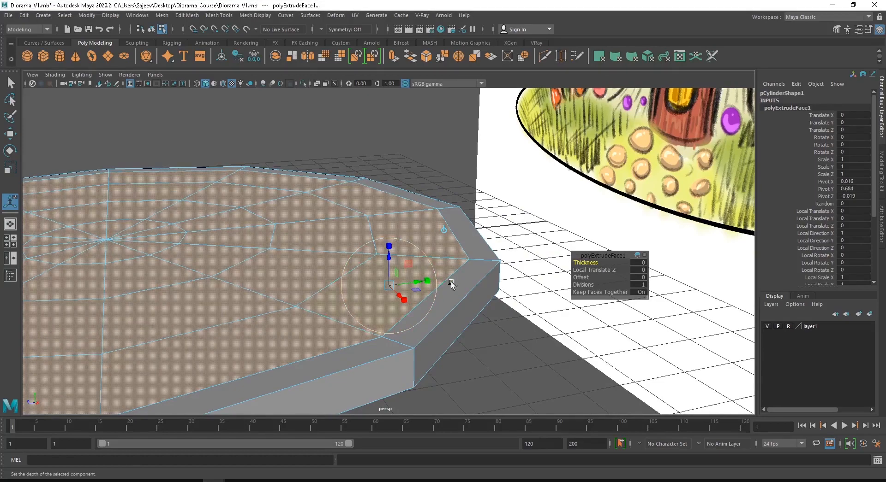
right_click_drag(450, 282, 317, 292, "alt")
middle_click_drag(316, 292, 480, 316, "alt")
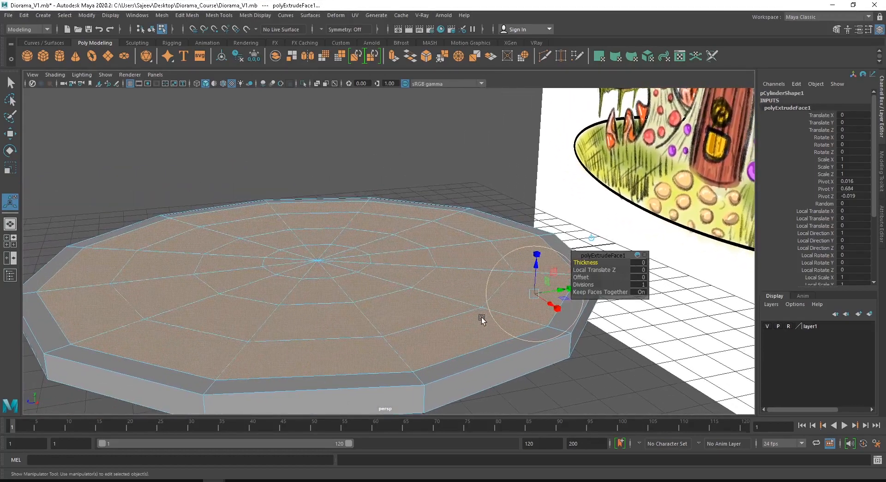
mouse_move(534, 271)
left_mouse_down()
mouse_move(535, 185)
mouse_move(533, 274)
mouse_move(536, 235)
mouse_move(516, 253)
mouse_move(523, 261)
left_mouse_up()
middle_click_drag(540, 293, 472, 302, "alt")
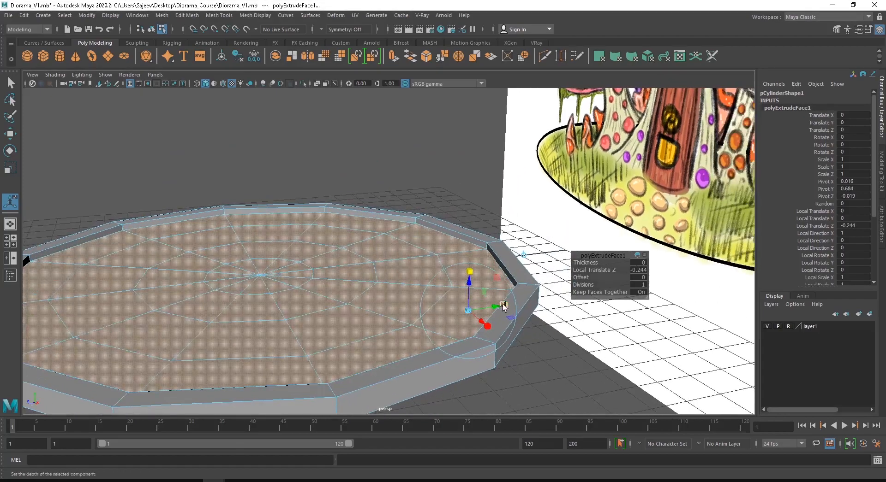
- Try scaling and rotating the extruded faces, and undo these changes together with the downward push
left_click_drag(504, 306, 488, 316)
key("ctrl+z")
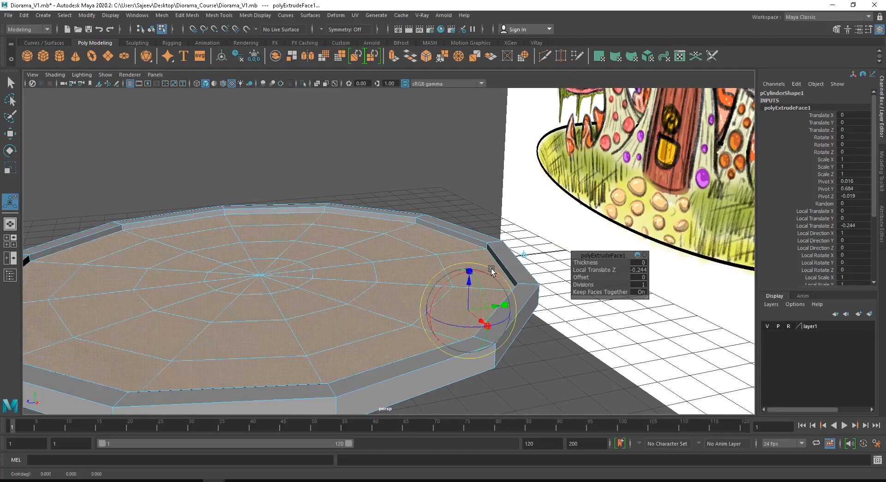
left_click_drag(490, 271, 458, 280)
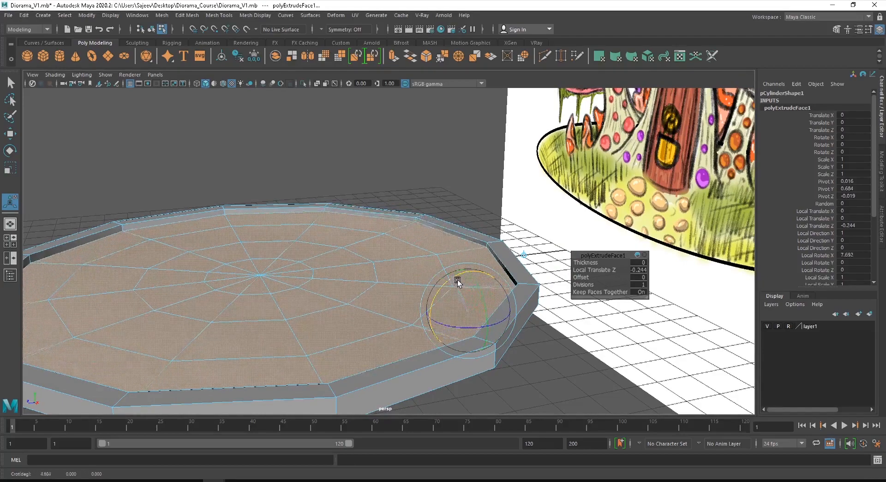
key("ctrl+z")
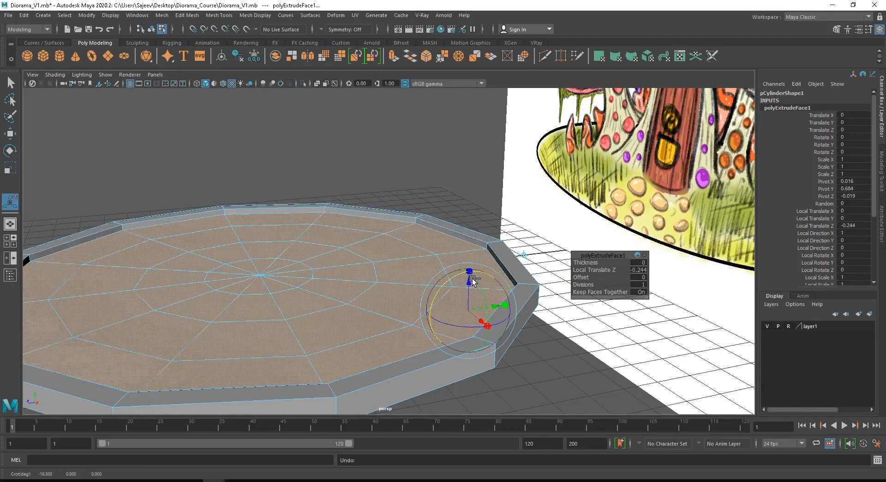
key("ctrl+z")
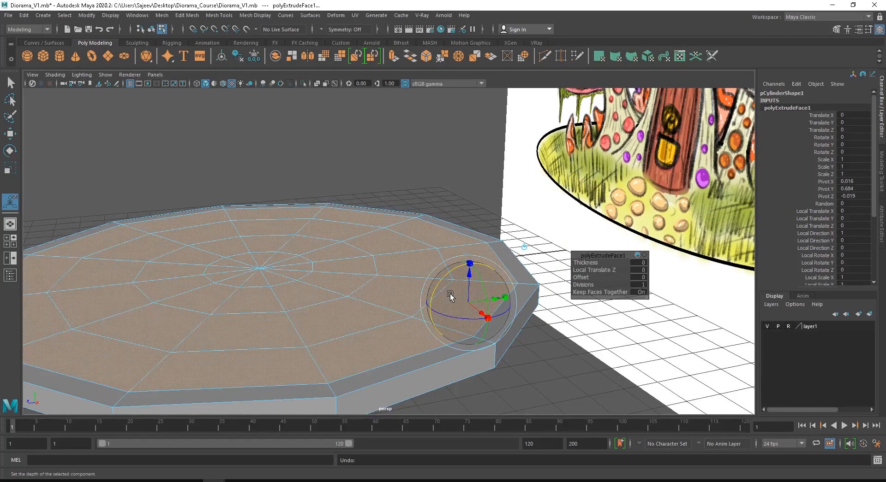
- Sink the extruded faces into the base again, using a Local Translate Z of -0.244
middle_click_drag(450, 294, 505, 253, "alt")
left_click(483, 264)
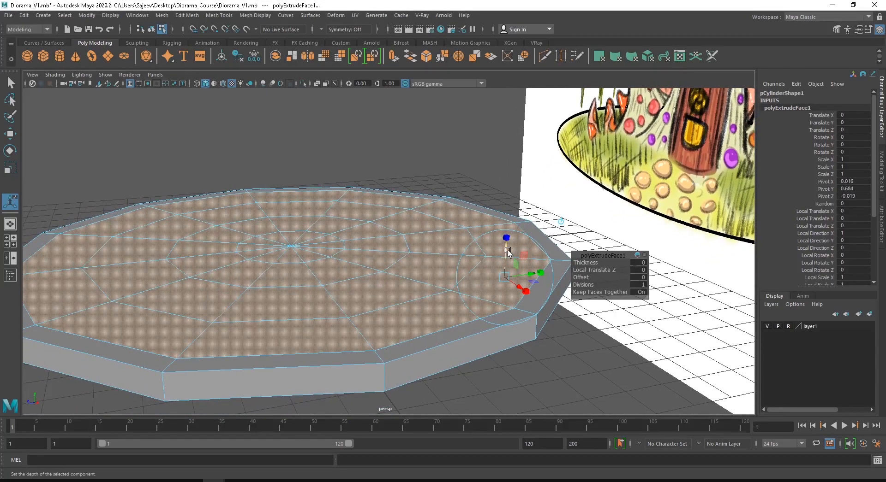
left_click_drag(506, 252, 503, 261)
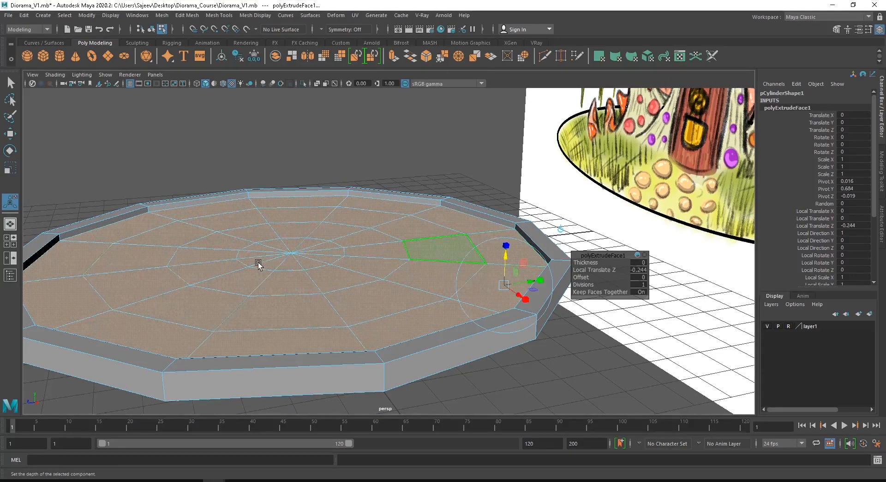
middle_click_drag(257, 262, 386, 271, "alt")
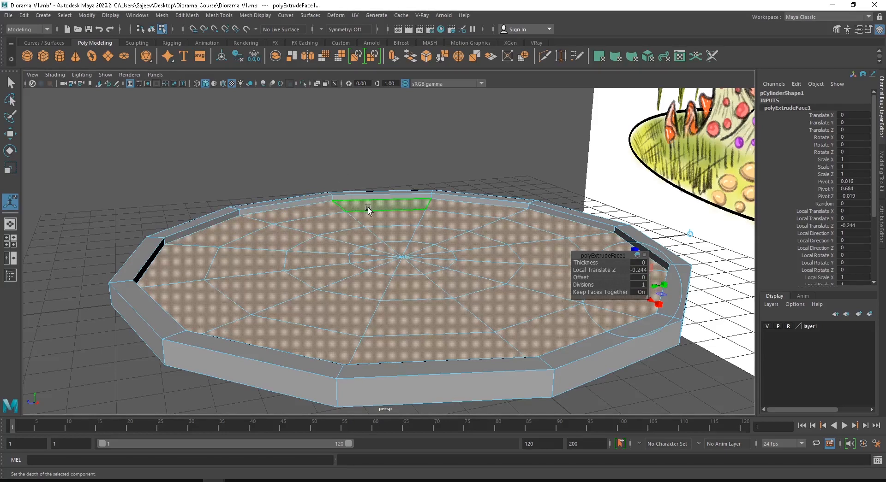
- Return the cylinder to object mode and examine its recessed top and surrounding rim from several angles
right_click(349, 209)
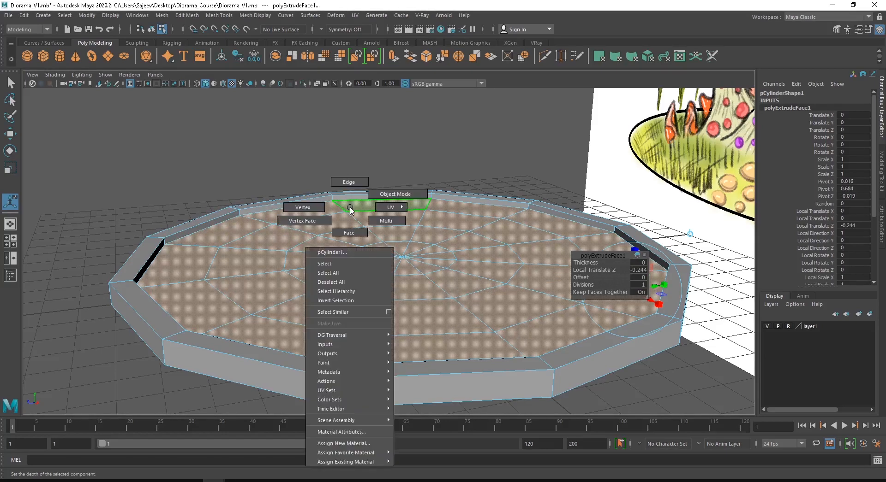
left_click(400, 181)
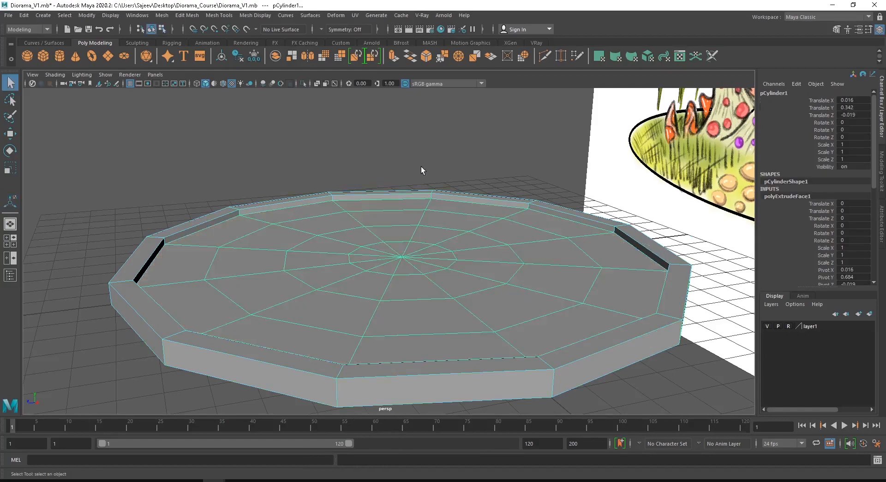
left_click(420, 168)
left_click(290, 231)
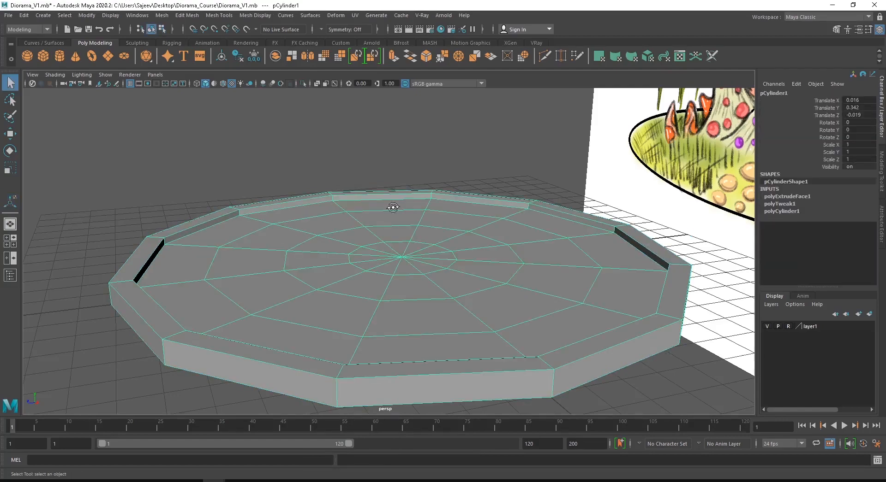
left_click_drag(393, 208, 376, 225, "alt")
scroll(362, 255, "up", 2)
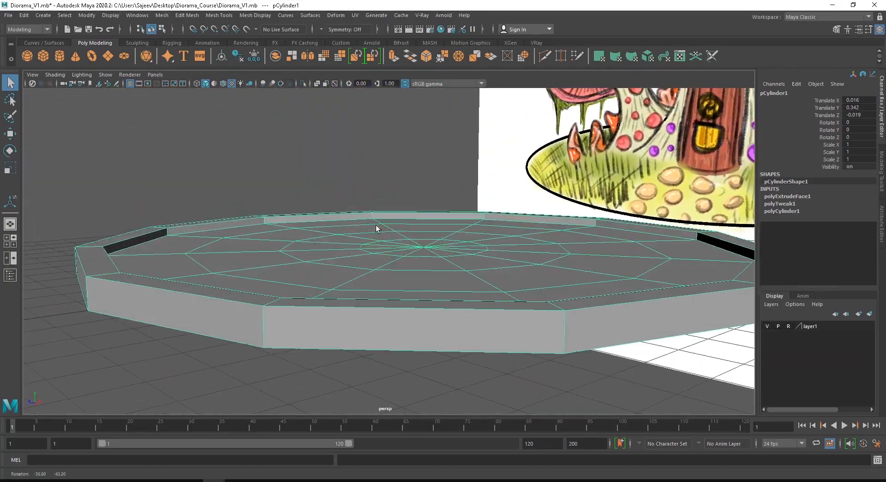
left_click_drag(164, 257, 130, 242, "alt")
left_click_drag(204, 267, 328, 267, "alt")
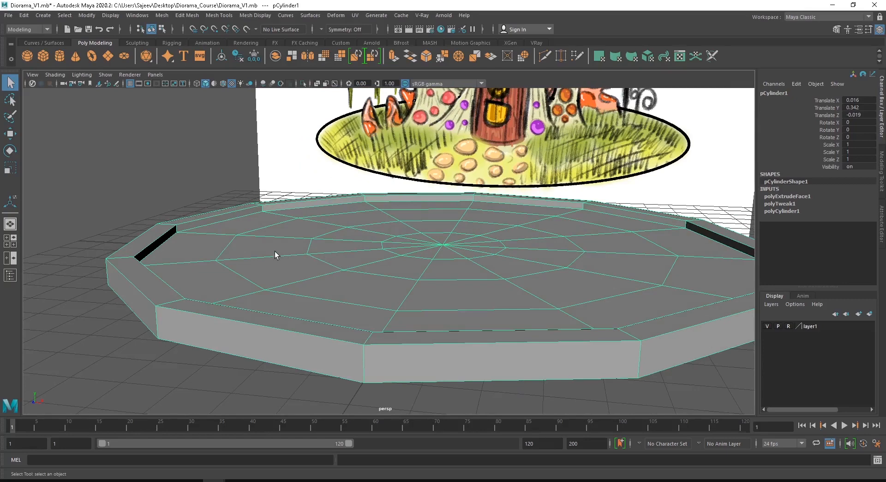
left_click_drag(307, 254, 268, 254, "alt")
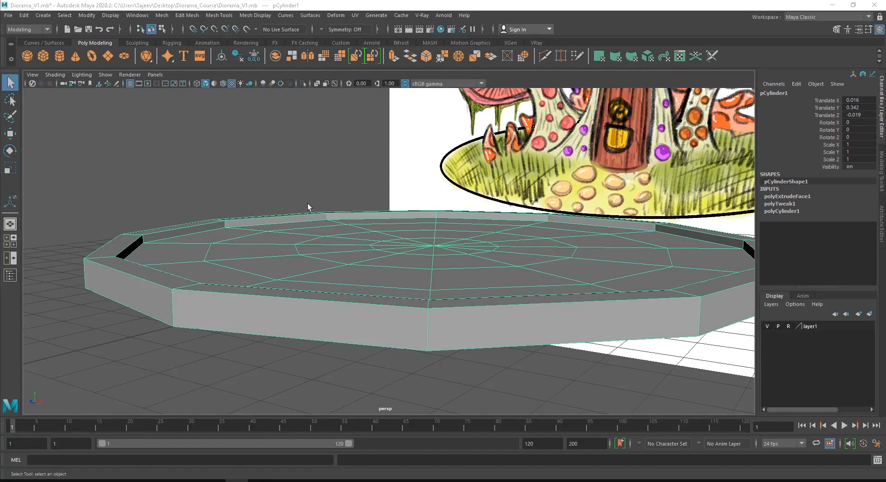
left_click_drag(348, 267, 223, 302, "alt")
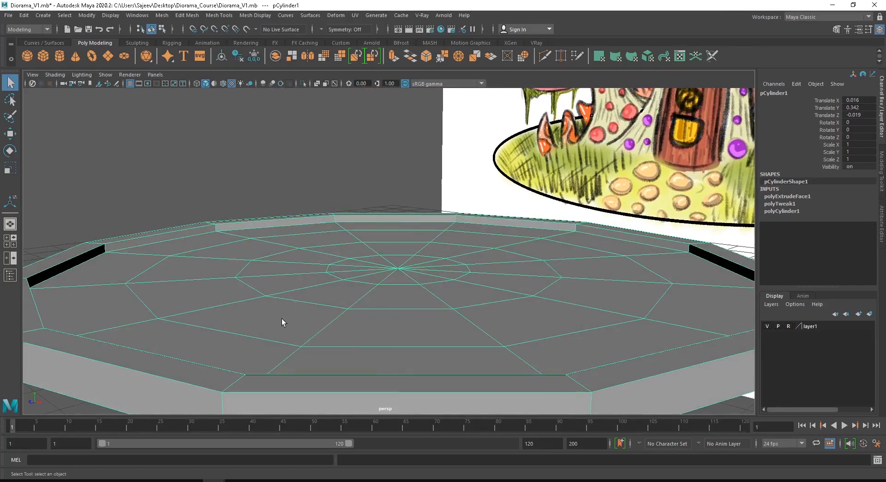
- Select the full edge loop nearest the rim on the recessed top and raise it vertically
right_click_drag(204, 276, 202, 209)
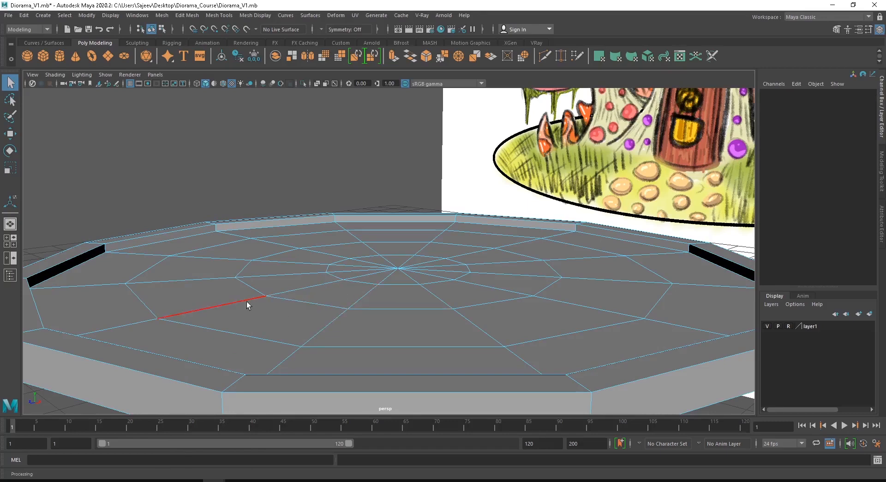
left_click_drag(528, 312, 295, 313, "alt")
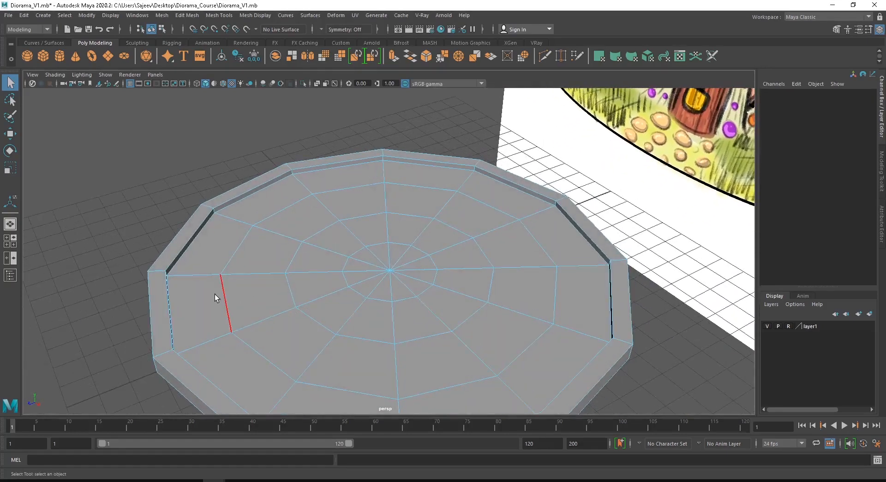
double_click(243, 242)
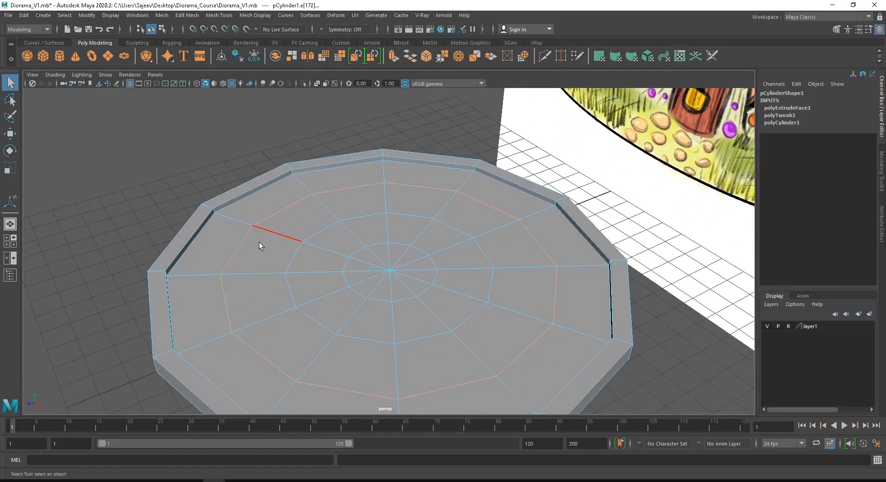
key("w")
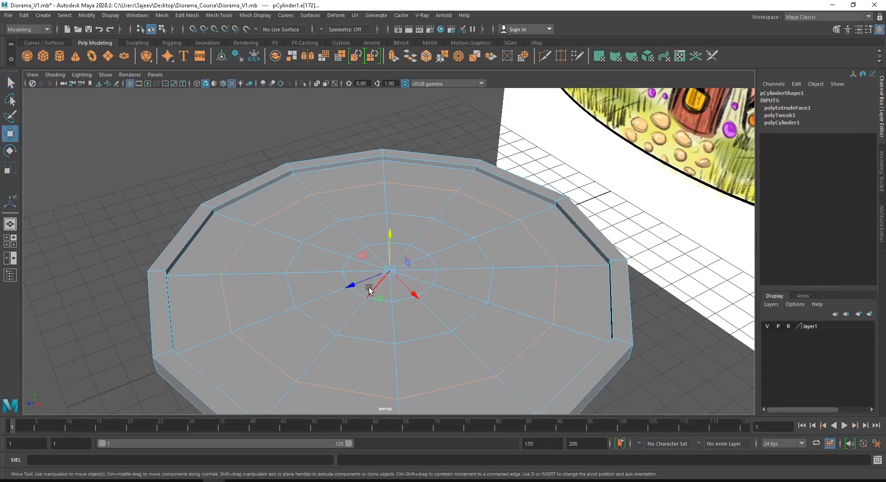
left_click_drag(369, 286, 396, 201, "alt")
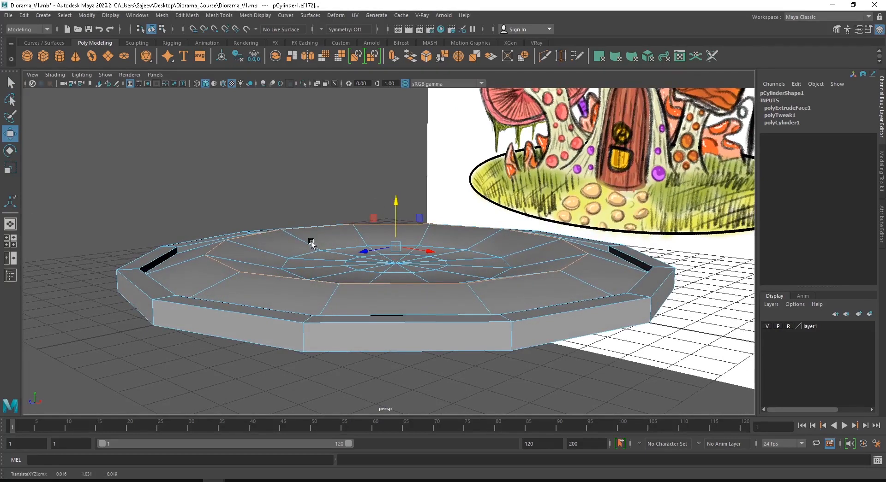
- Raise the middle and innermost edge loops of the recessed top progressively higher to build a domed surface
double_click(351, 243)
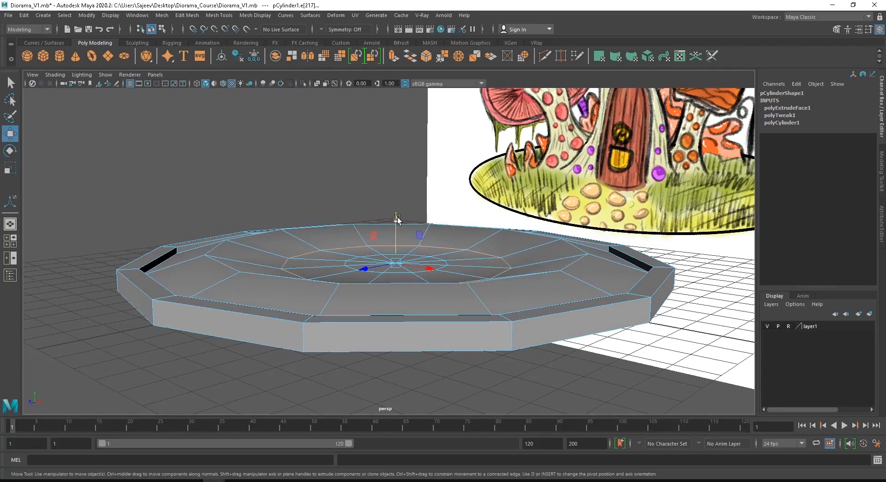
left_click_drag(397, 217, 387, 240)
double_click(340, 260)
- Raise the center vertex of the top to complete the gentle dome, and return the cylinder to object mode
right_click(472, 203)
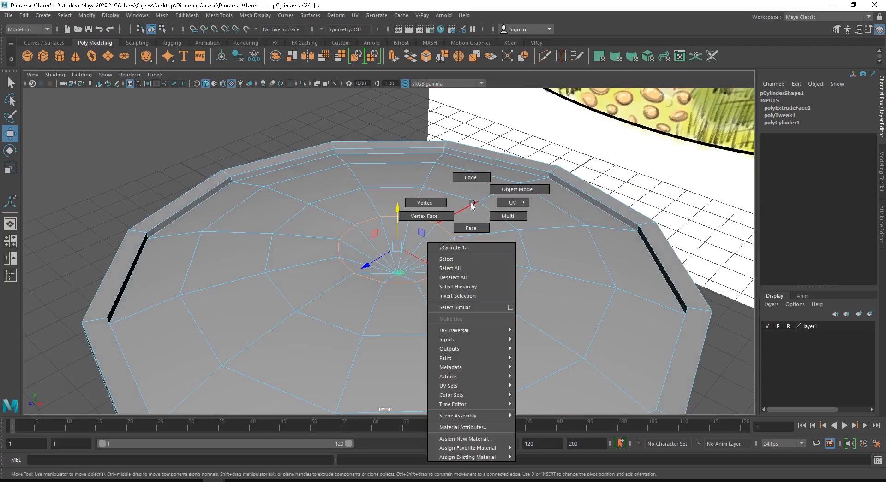
left_click(436, 204)
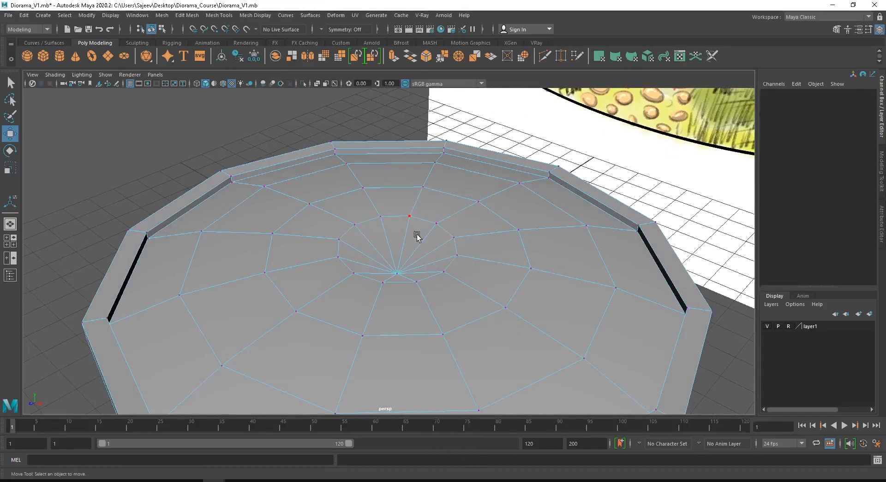
left_click(397, 271)
left_click_drag(386, 264, 411, 181, "alt")
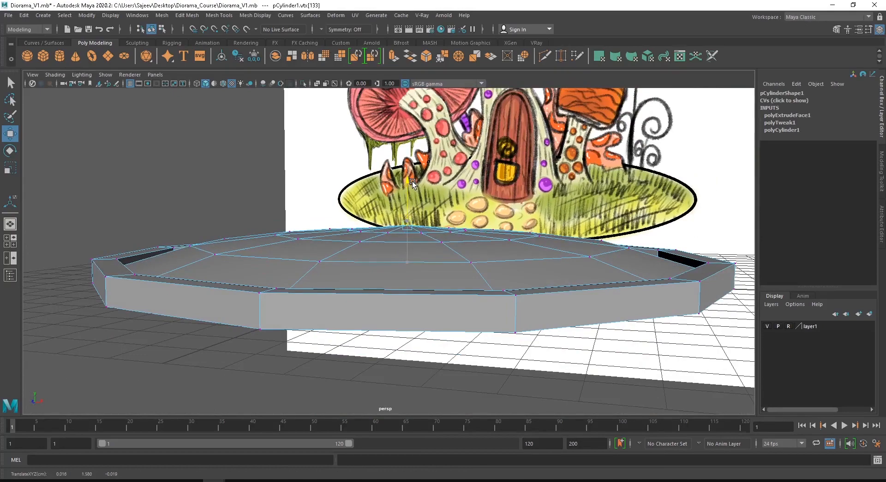
left_click_drag(367, 241, 358, 263, "alt")
right_click_drag(359, 228, 403, 221)
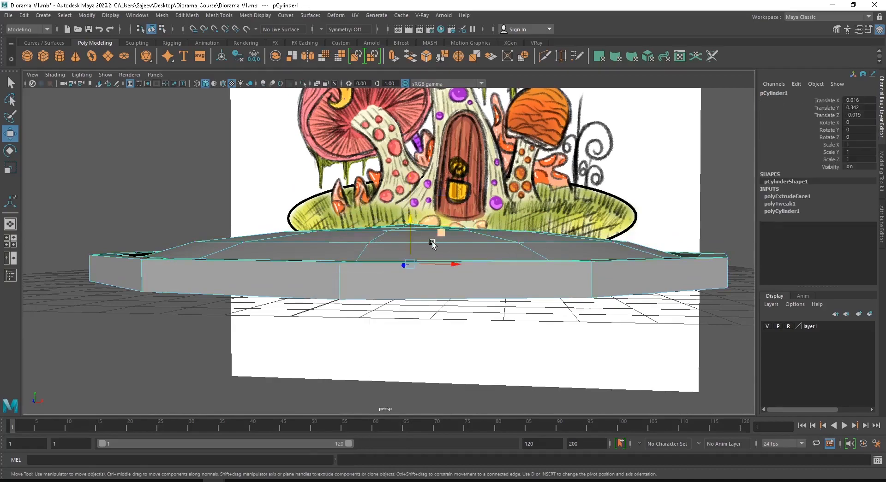
- Turn on smooth mesh preview for the domed base
left_click_drag(432, 245, 235, 281, "alt")
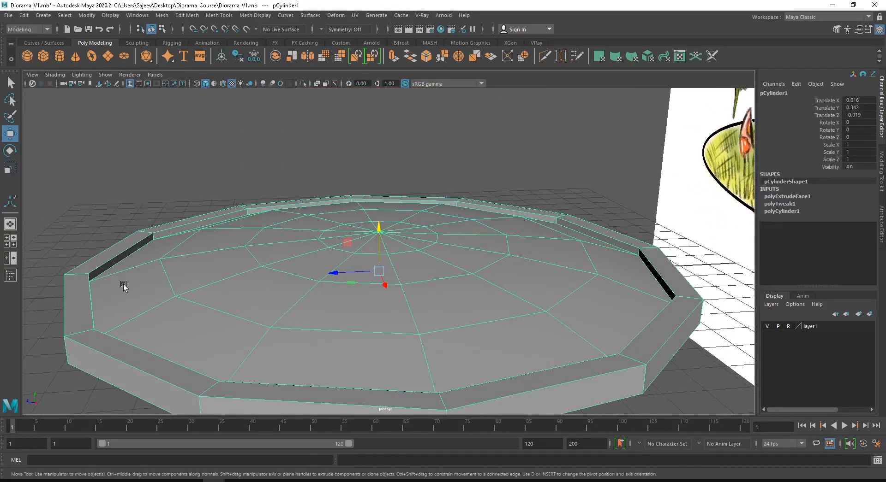
right_click_drag(570, 263, 297, 262, "alt")
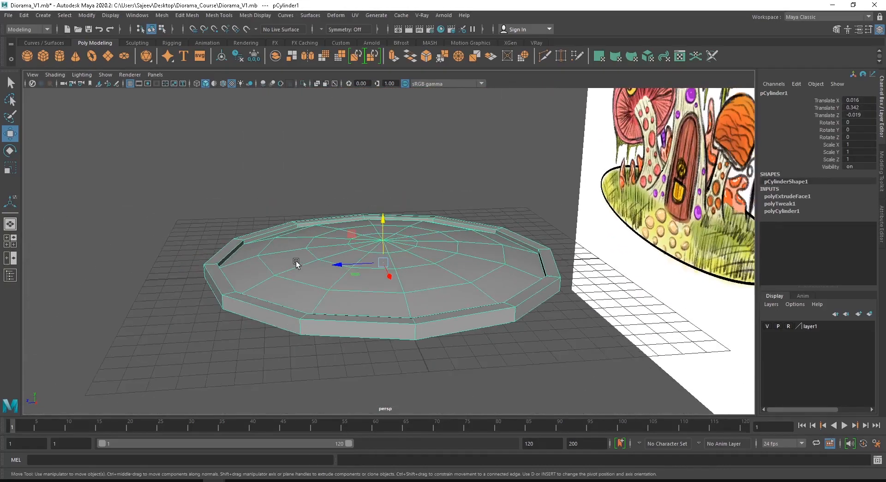
left_click_drag(297, 263, 256, 258, "alt")
left_click_drag(445, 244, 407, 270, "alt")
key("3")
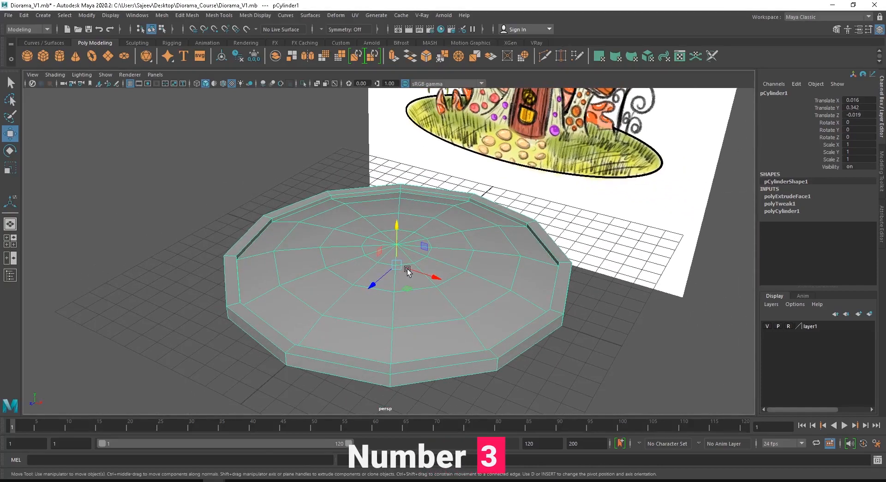
key("3")
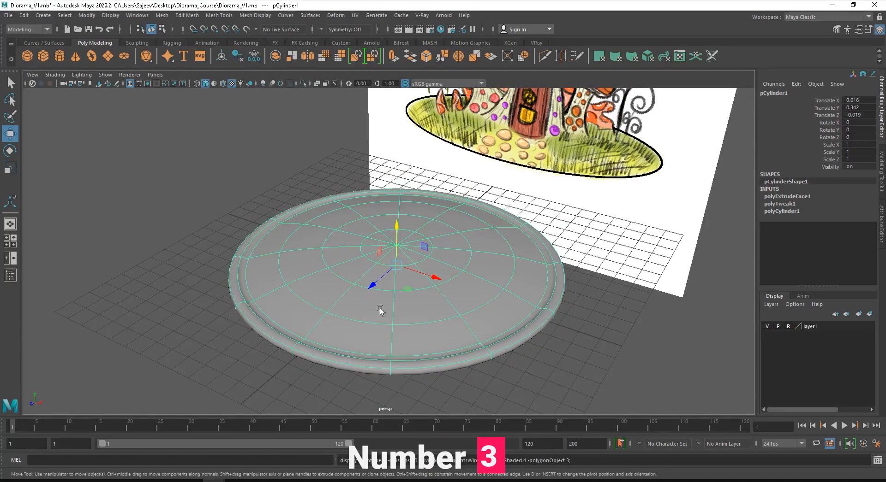
- Examine the smoothed base up close, and switch it back to the unsmoothed low-poly display
left_click(195, 344)
left_click_drag(349, 305, 505, 326, "alt")
left_click(342, 227)
key("1")
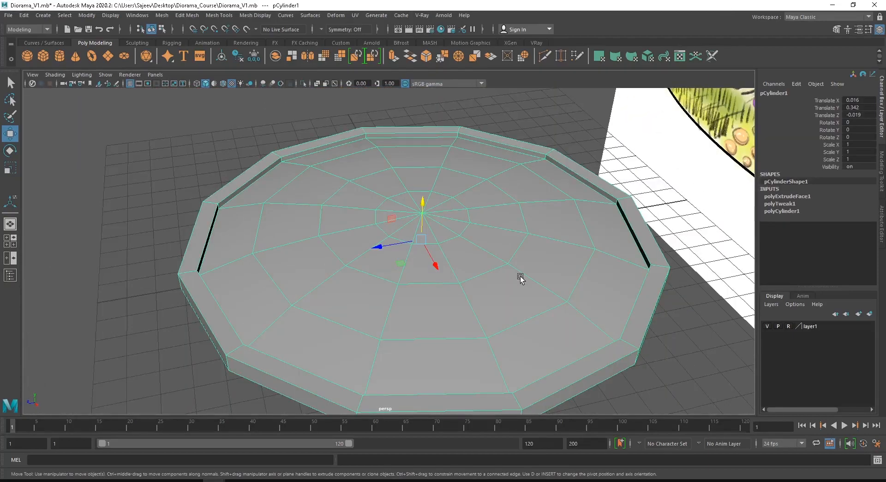
left_click_drag(520, 277, 372, 227, "alt")
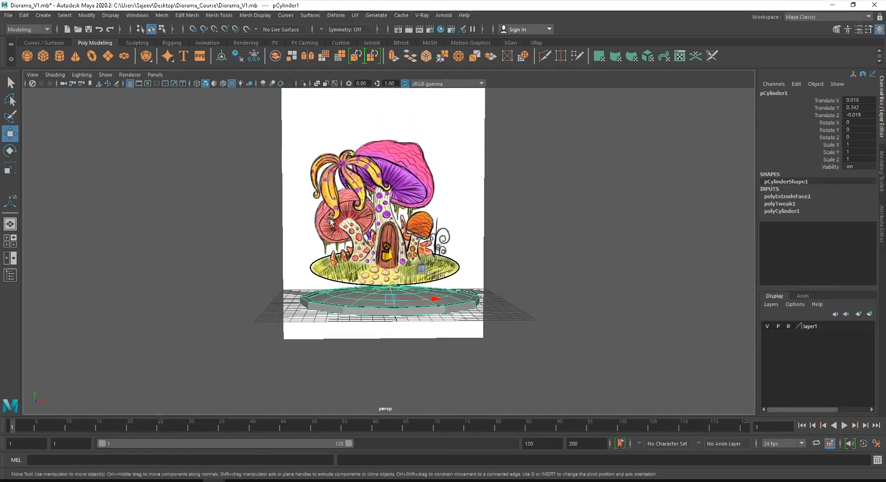
right_click_drag(330, 219, 319, 246, "alt")
left_click_drag(319, 246, 306, 257, "alt")
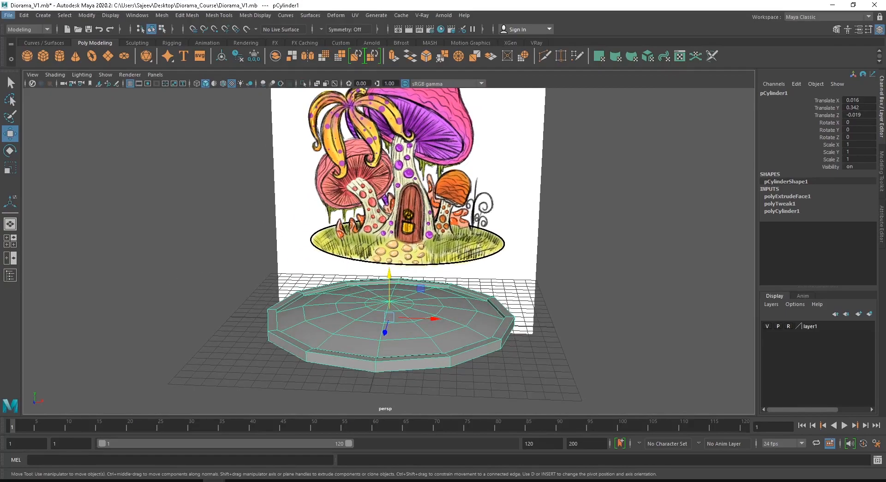